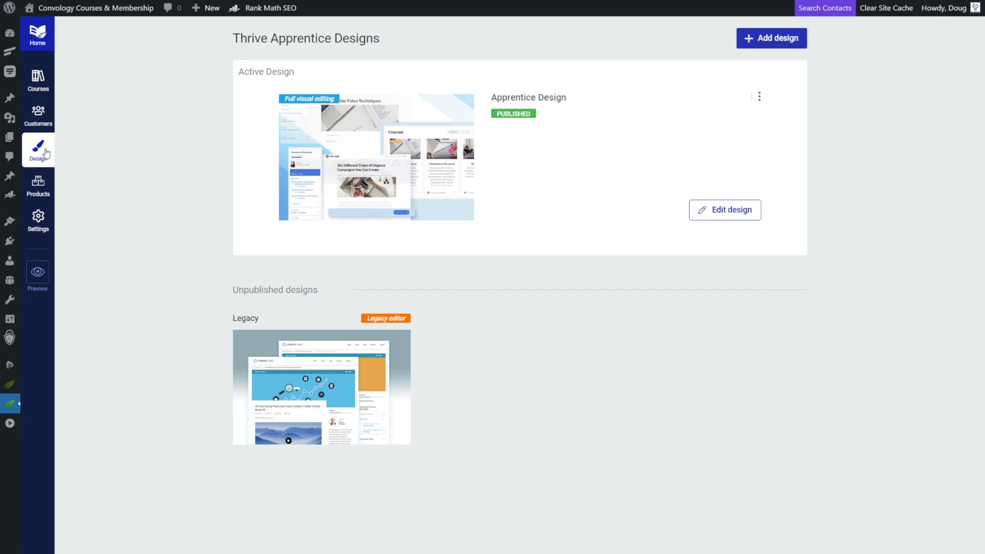
- Open the active Apprentice design's School homepage template in the Thrive template editor
{"action": "left_click", "coordinate": [735, 213]}
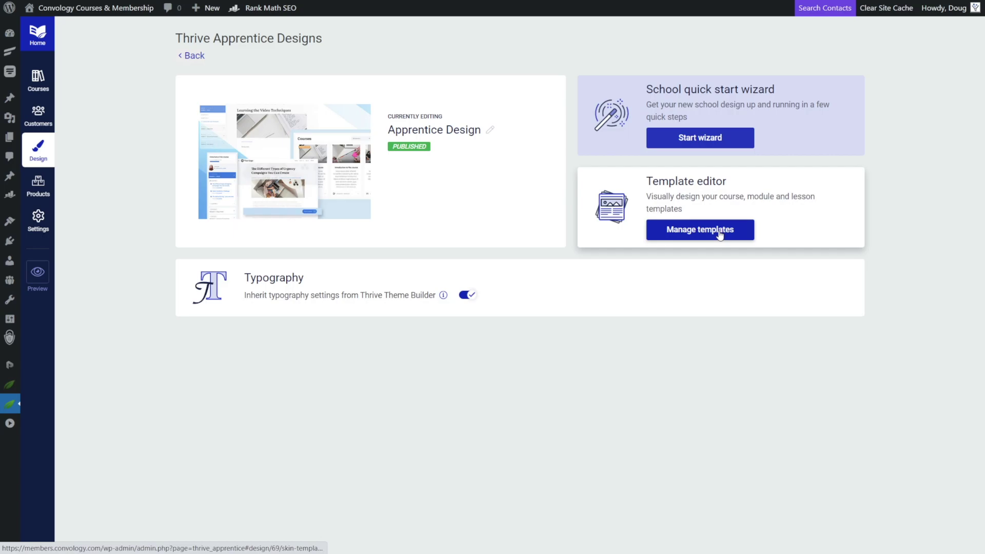
{"action": "left_click", "coordinate": [720, 234]}
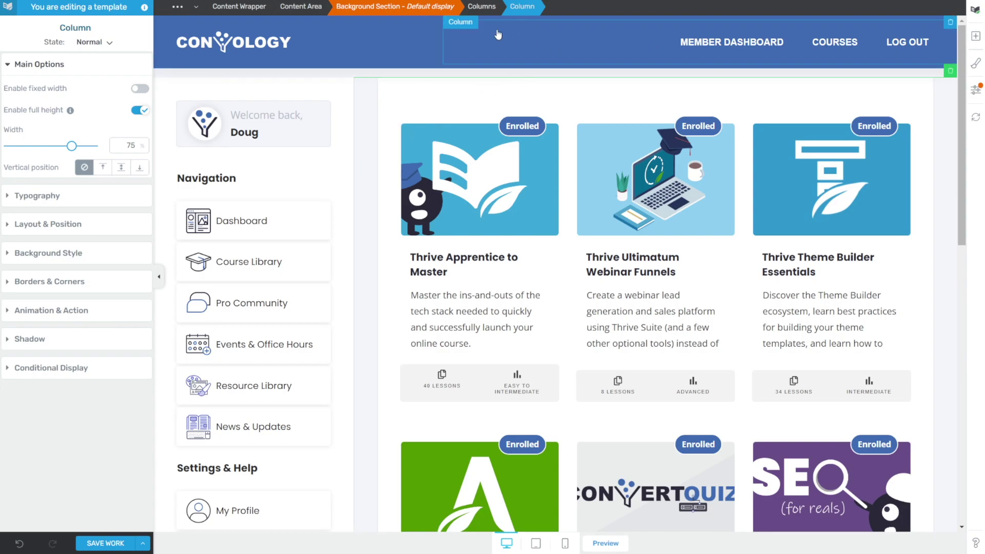
- Delete the header's existing custom menu and bring up the element library
{"action": "left_click", "coordinate": [788, 39]}
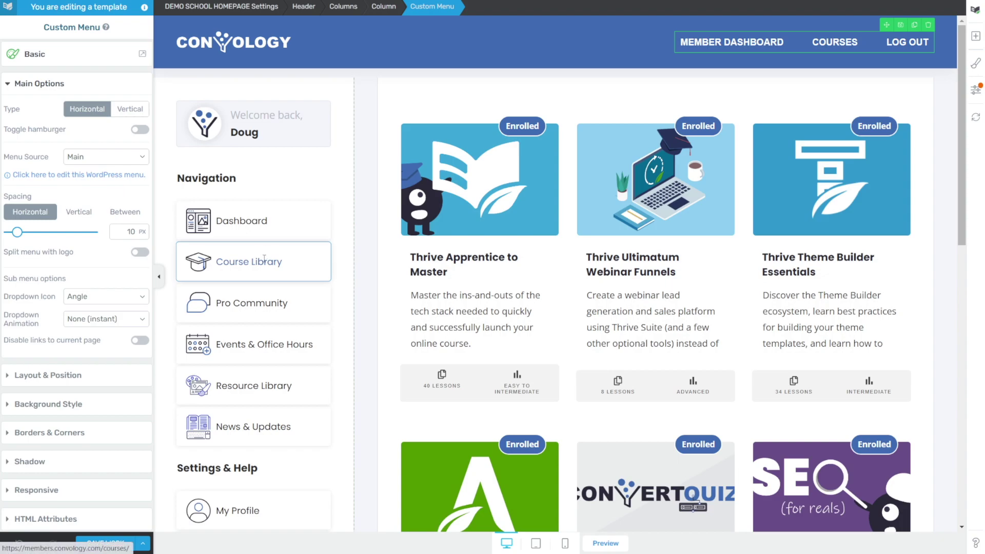
{"action": "left_click", "coordinate": [929, 27]}
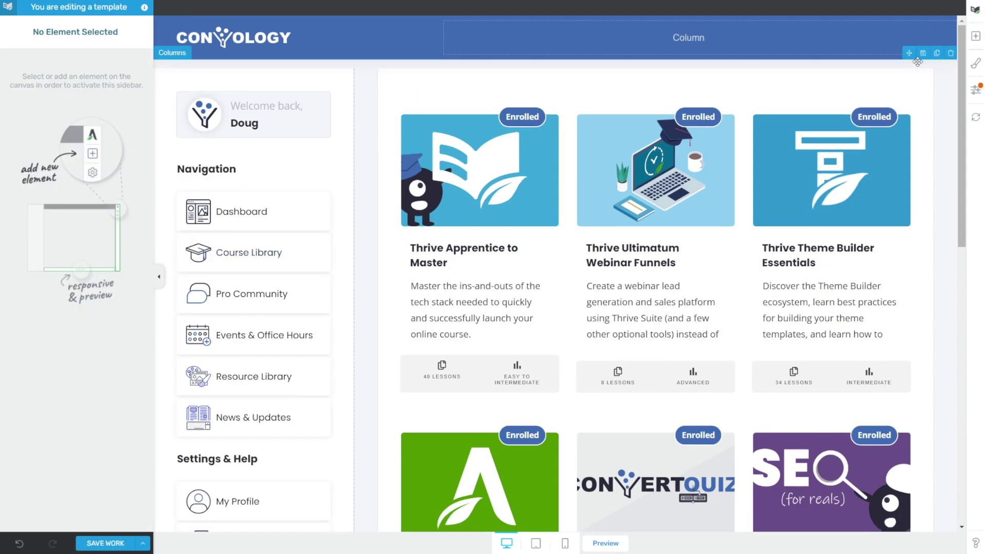
{"action": "left_click", "coordinate": [976, 38]}
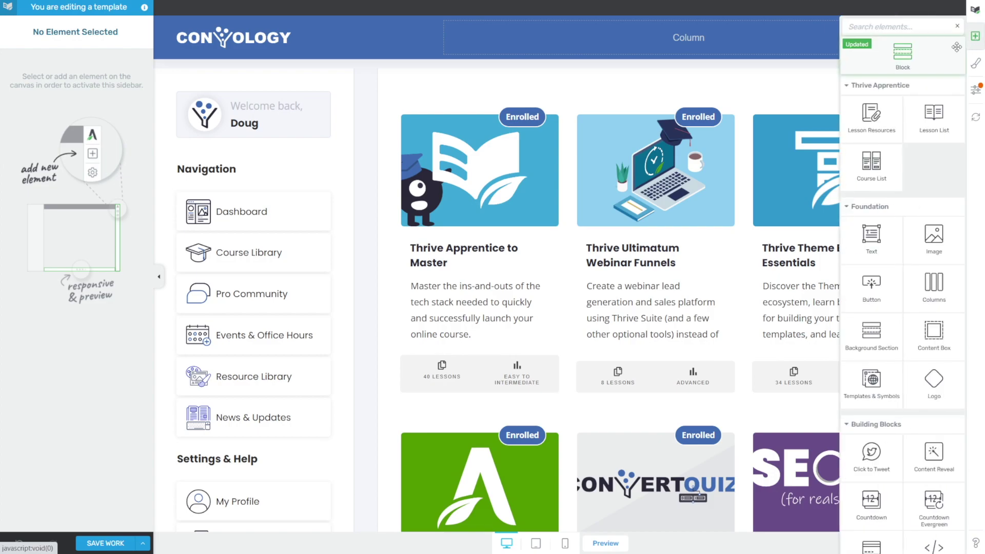
- Add a Custom Menu to the empty header column as a custom Standard Dropdown Menu using the Basic template
{"action": "type", "text": "custom"}
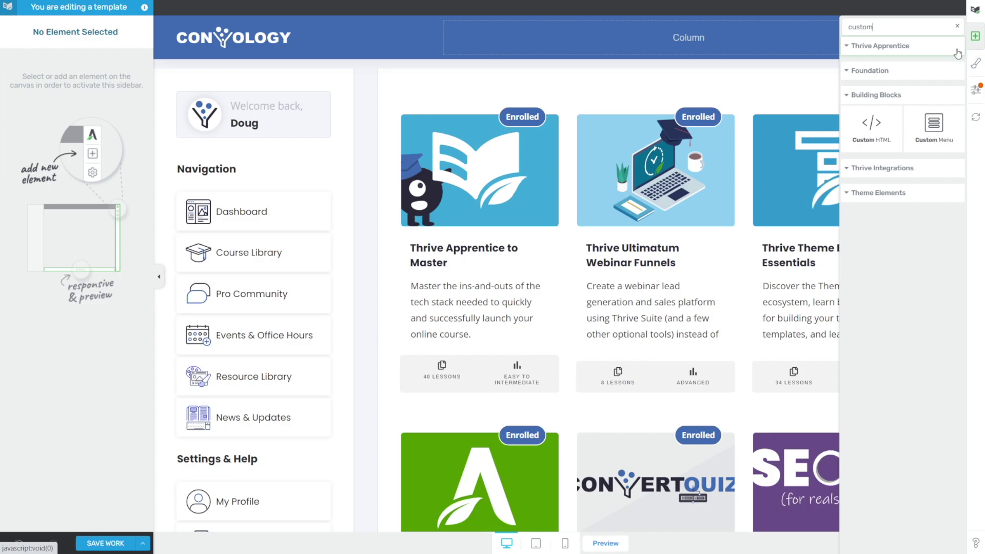
{"action": "left_click_drag", "start_coordinate": [934, 126], "coordinate": [703, 40]}
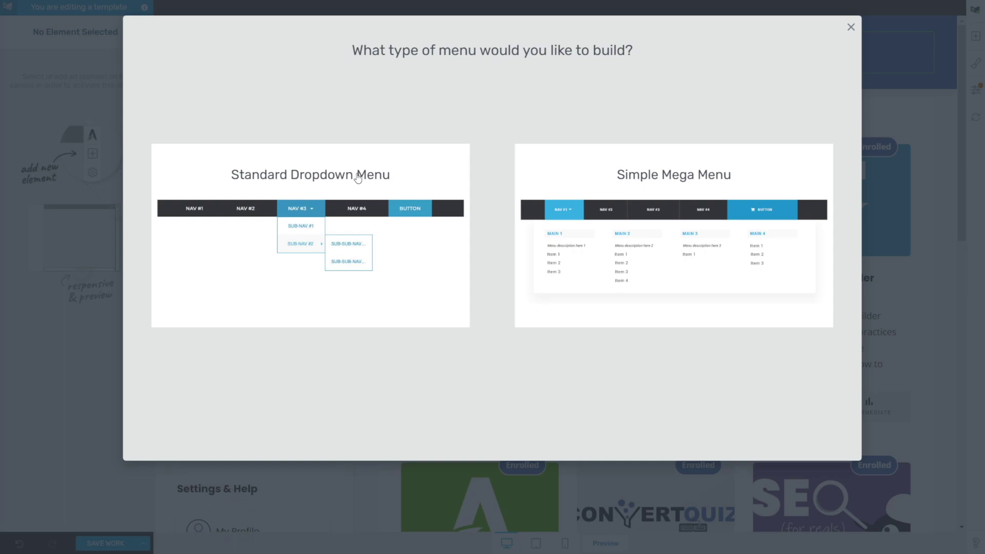
{"action": "left_click", "coordinate": [346, 185]}
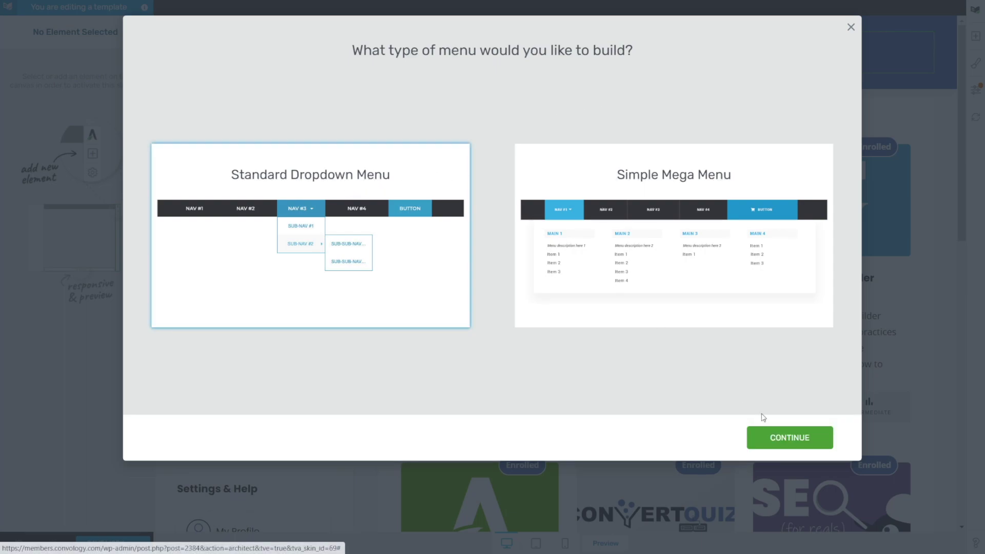
{"action": "left_click", "coordinate": [785, 439]}
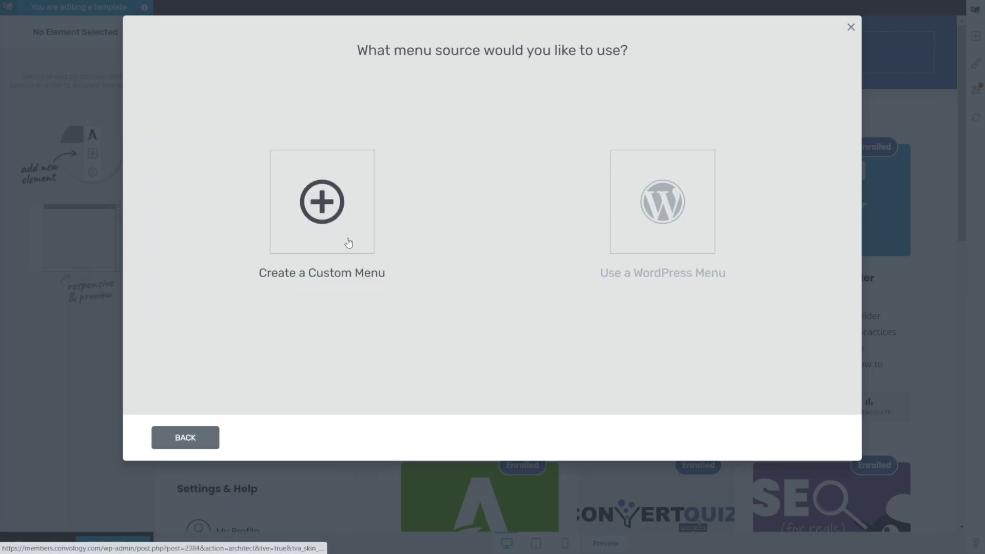
{"action": "left_click", "coordinate": [347, 208]}
{"action": "left_click", "coordinate": [781, 437]}
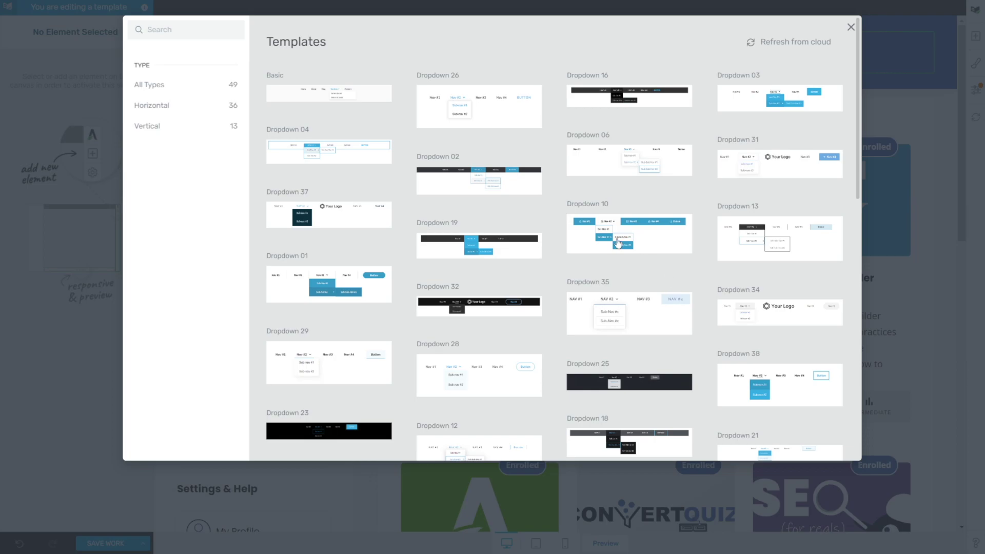
{"action": "left_click", "coordinate": [313, 92]}
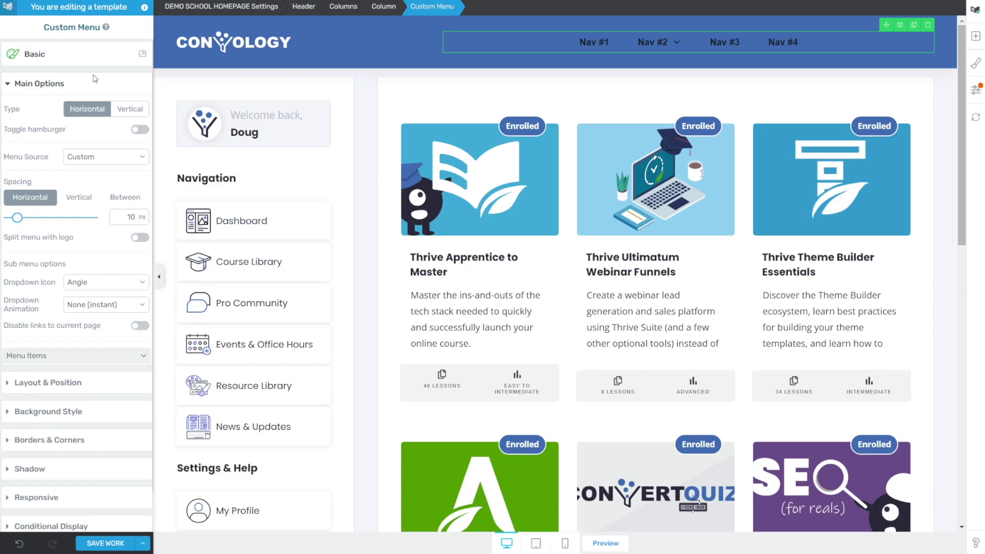
- Delete Sub-nav #2, Sub-nav #1 and Nav #3, leaving Nav #1, Nav #2 and Nav #4
{"action": "left_click", "coordinate": [144, 358]}
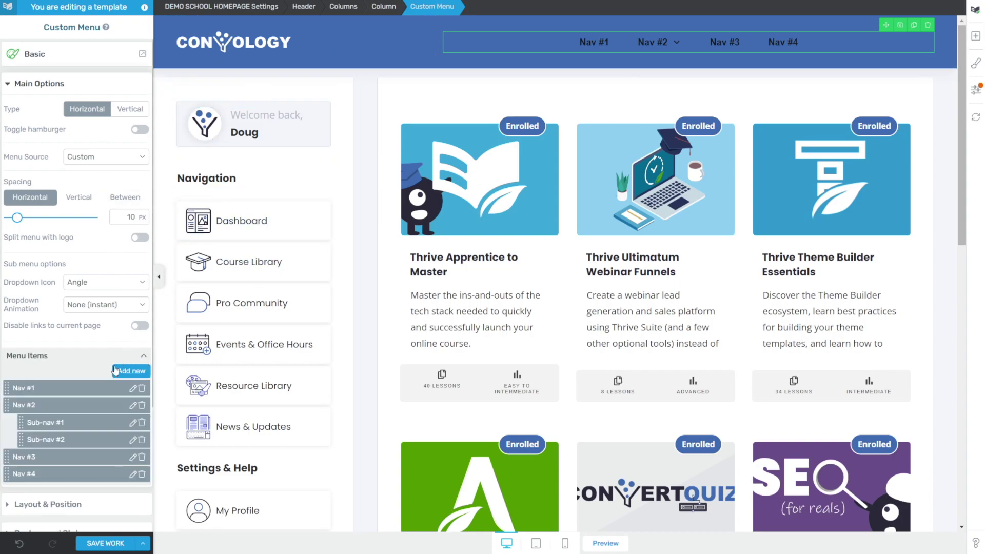
{"action": "scroll", "coordinate": [110, 399], "scroll_direction": "down", "scroll_amount": 2}
{"action": "scroll", "coordinate": [109, 413], "scroll_direction": "down", "scroll_amount": 2}
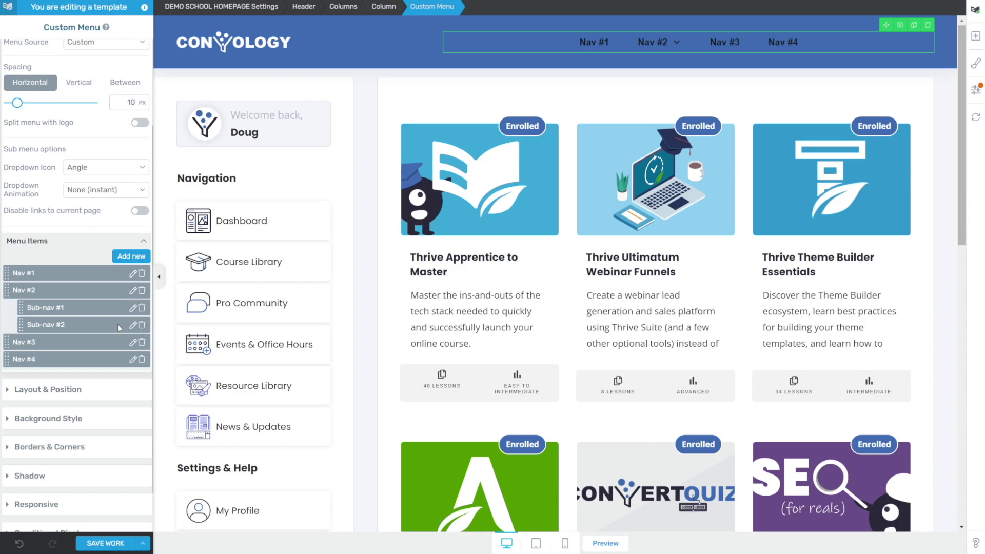
{"action": "left_click", "coordinate": [142, 326]}
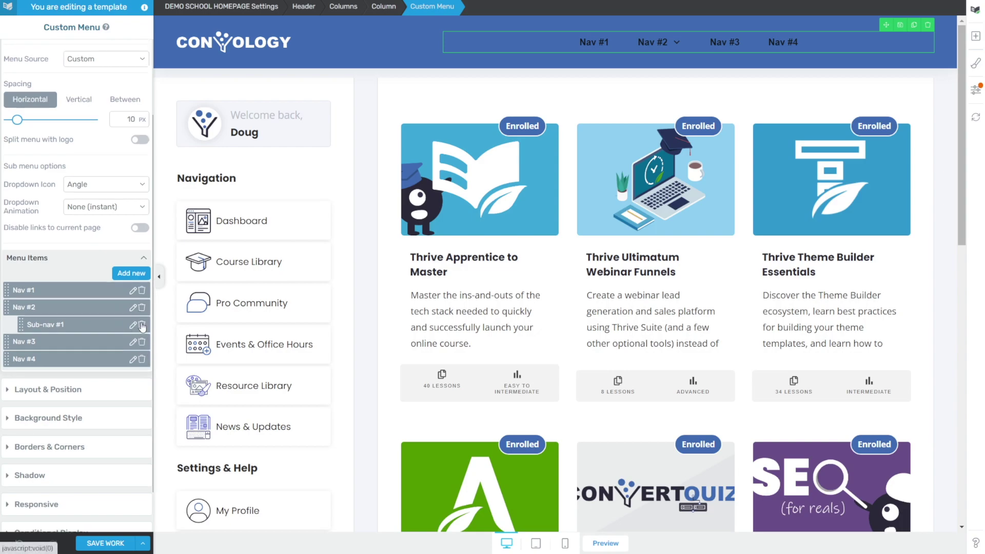
{"action": "left_click", "coordinate": [142, 326]}
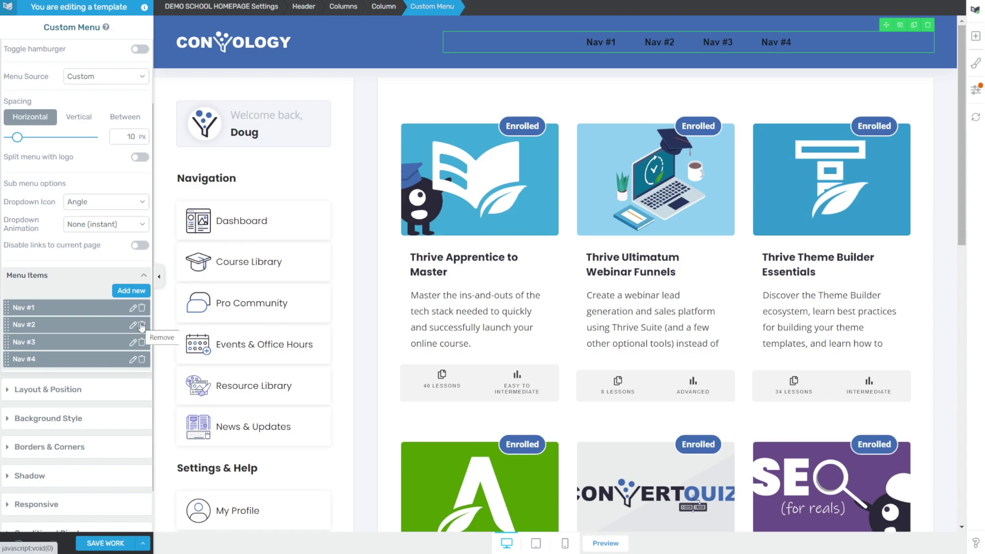
{"action": "left_click", "coordinate": [142, 342]}
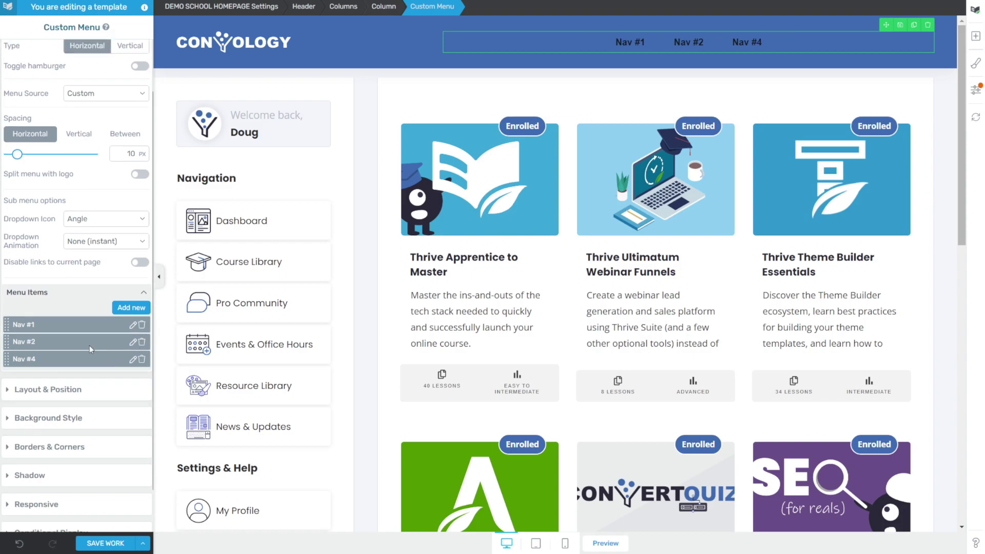
{"action": "left_click", "coordinate": [133, 325]}
- Rename Nav #1 to 'Courses' linking to /courses/
{"action": "type", "text": "H"}
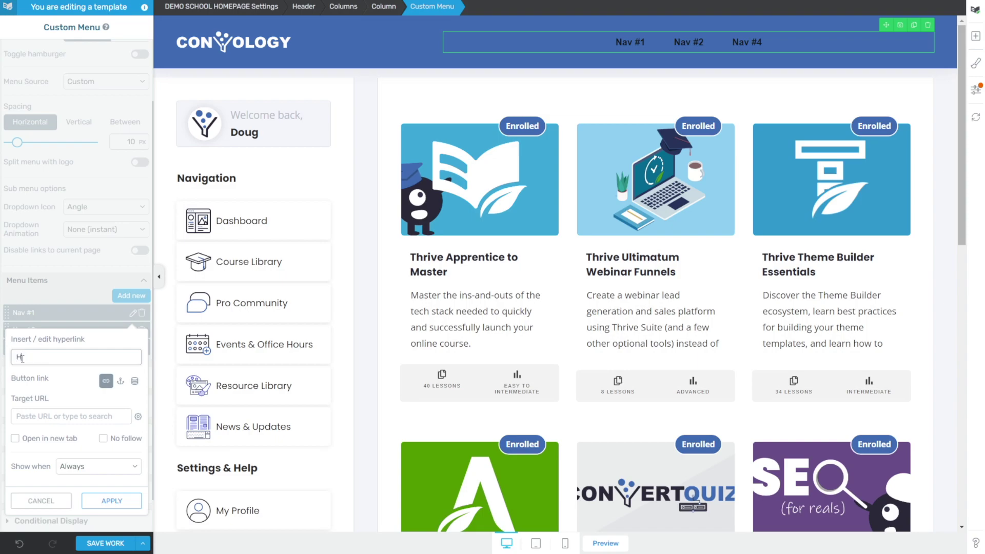
{"action": "key", "text": "BackSpace"}
{"action": "type", "text": "Courses"}
{"action": "left_click", "coordinate": [68, 416]}
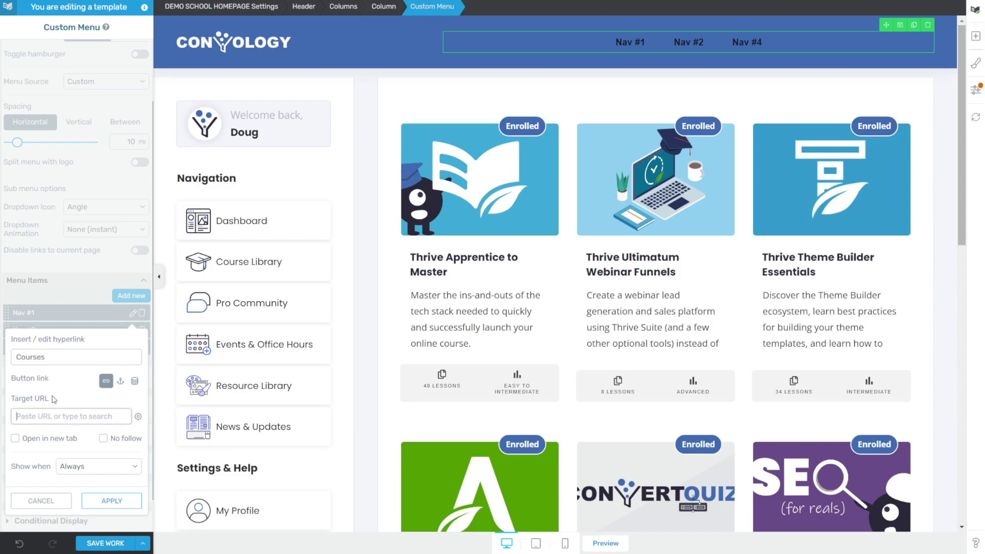
{"action": "type", "text": "/courses/"}
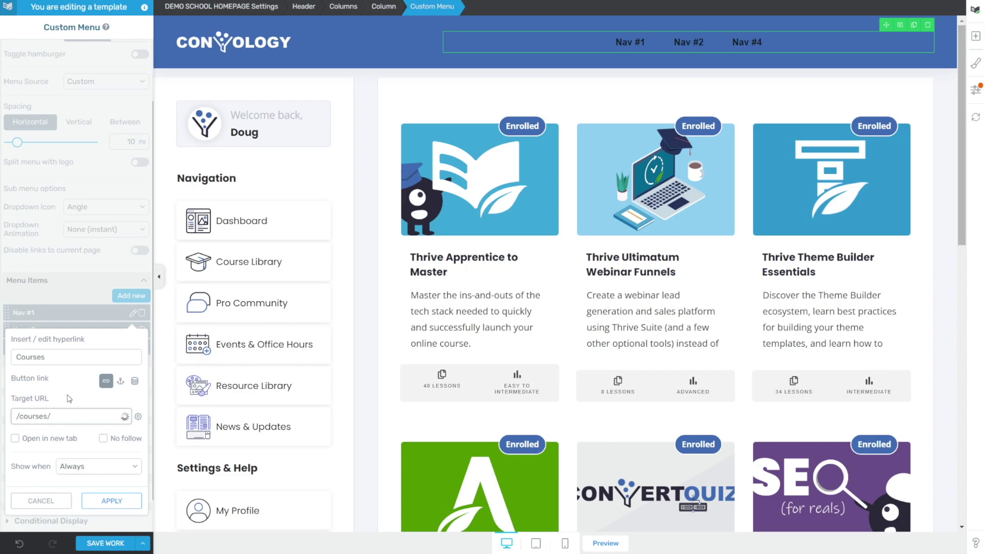
{"action": "left_click", "coordinate": [113, 502]}
- Rename Nav #2 to 'Member Dashboard' linking to / and move it above Courses
{"action": "left_click", "coordinate": [41, 316]}
{"action": "type", "text": "Membe"}
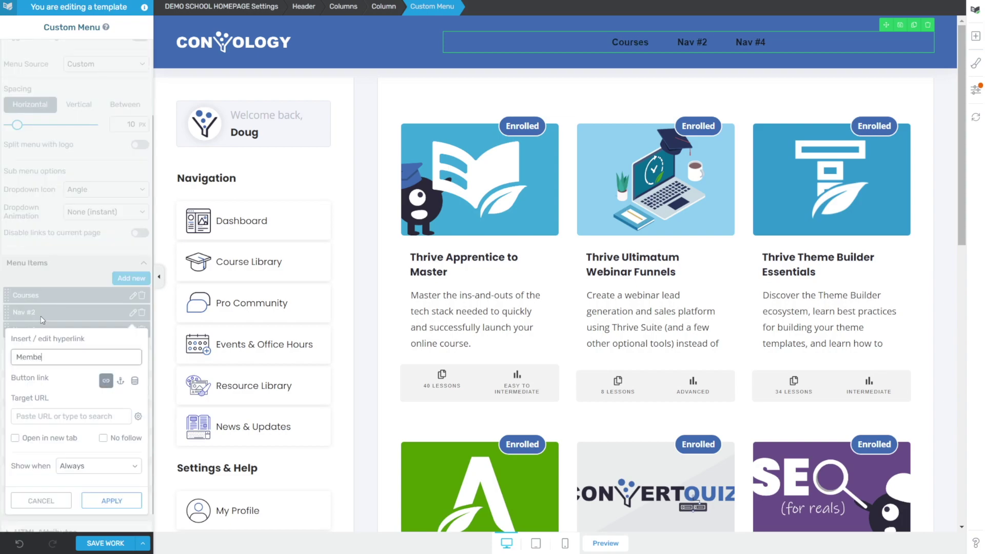
{"action": "type", "text": "r Dashboard"}
{"action": "left_click", "coordinate": [67, 417]}
{"action": "type", "text": "/"}
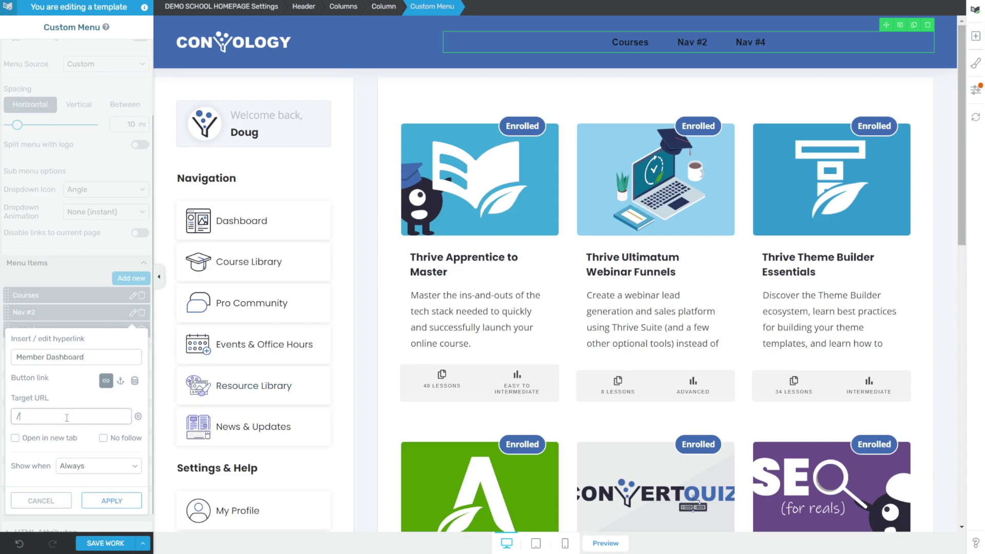
{"action": "left_click", "coordinate": [106, 502]}
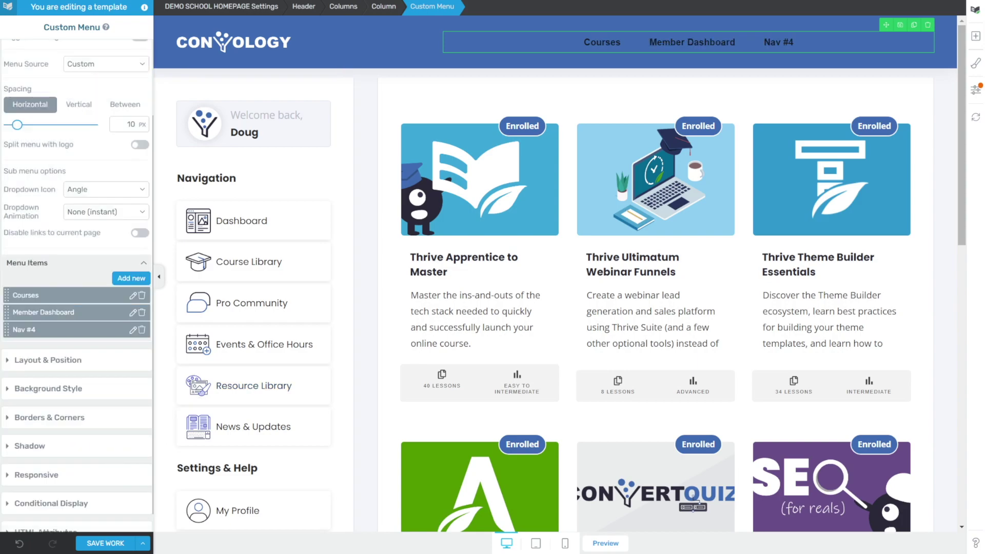
{"action": "left_click_drag", "start_coordinate": [7, 316], "coordinate": [7, 296]}
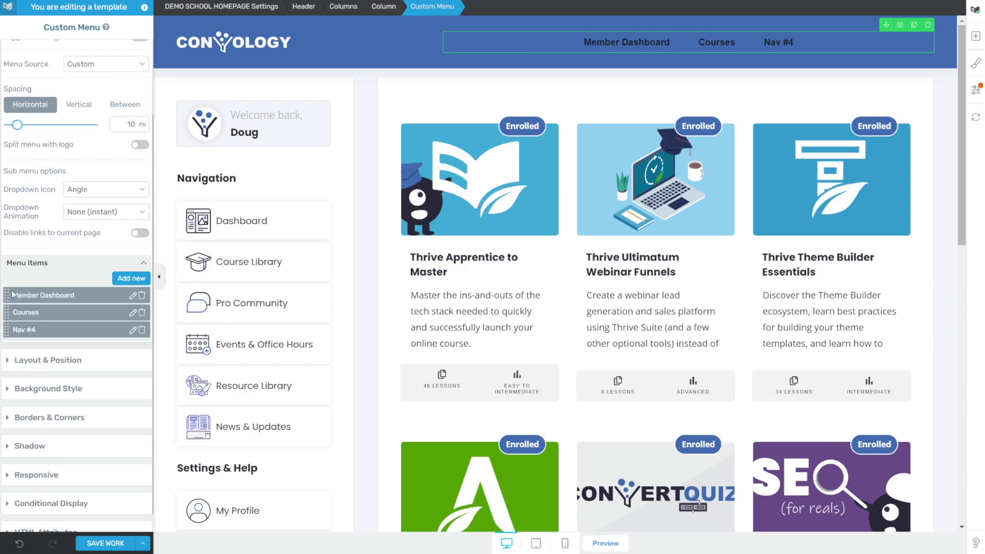
{"action": "left_click", "coordinate": [133, 330]}
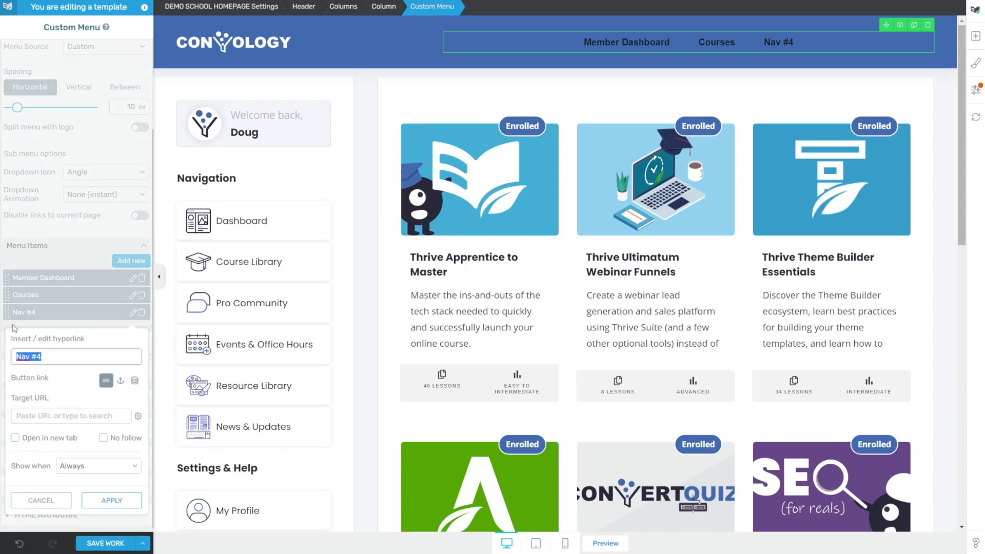
- Turn Nav #4 into 'Profile' linking to the Profile page, shown only to logged-in visitors
{"action": "type", "text": "P(r"}
{"action": "type", "text": "rofile"}
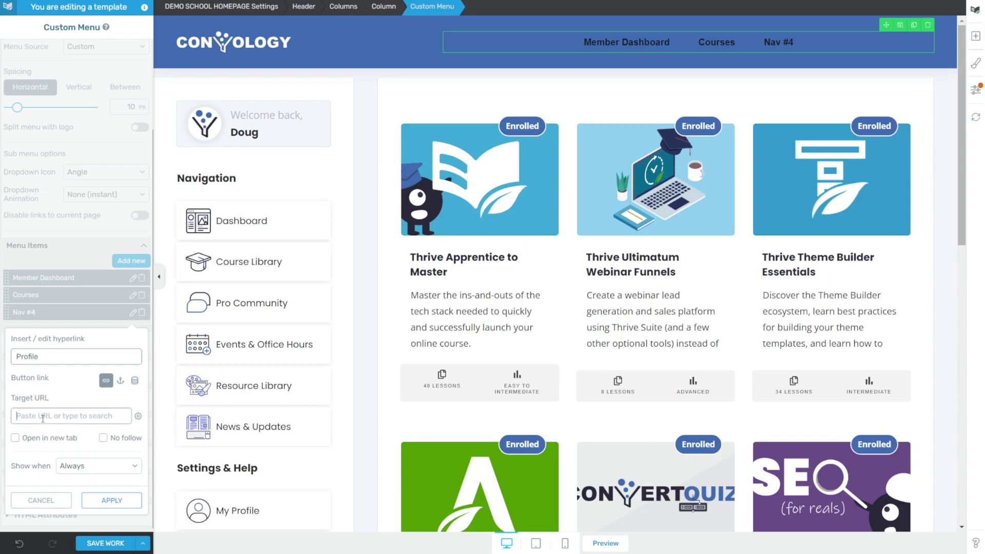
{"action": "left_click", "coordinate": [43, 415]}
{"action": "type", "text": "profile"}
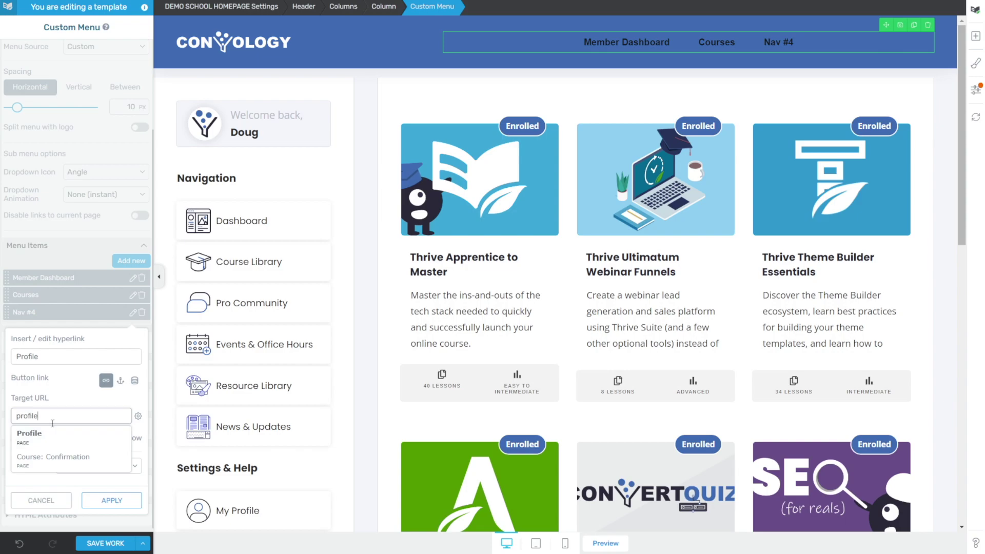
{"action": "left_click", "coordinate": [39, 437]}
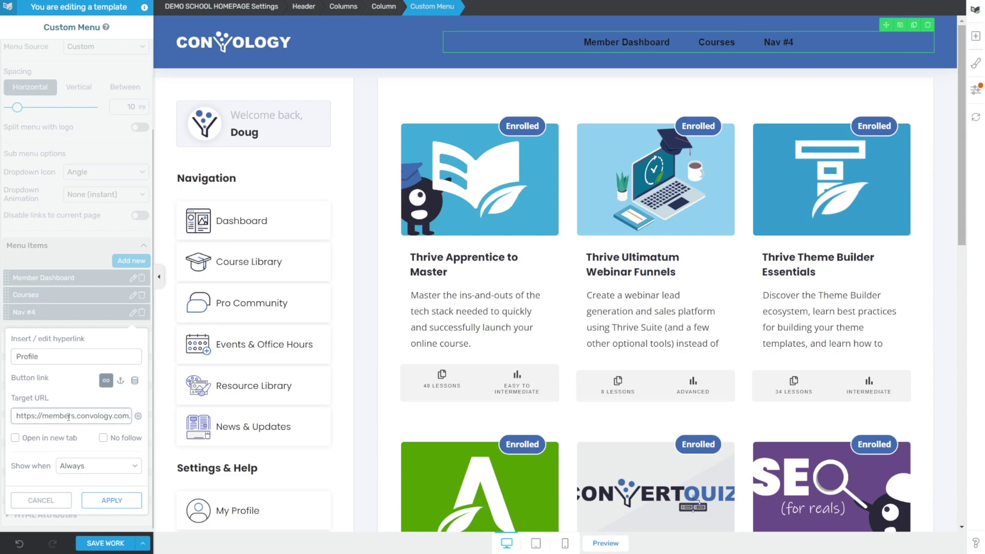
{"action": "left_click", "coordinate": [86, 473]}
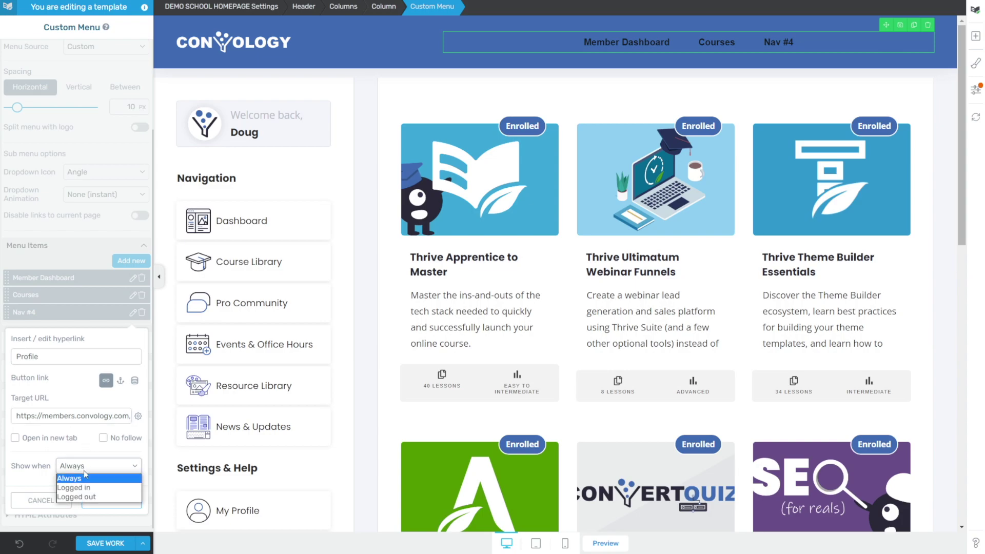
{"action": "left_click", "coordinate": [83, 490]}
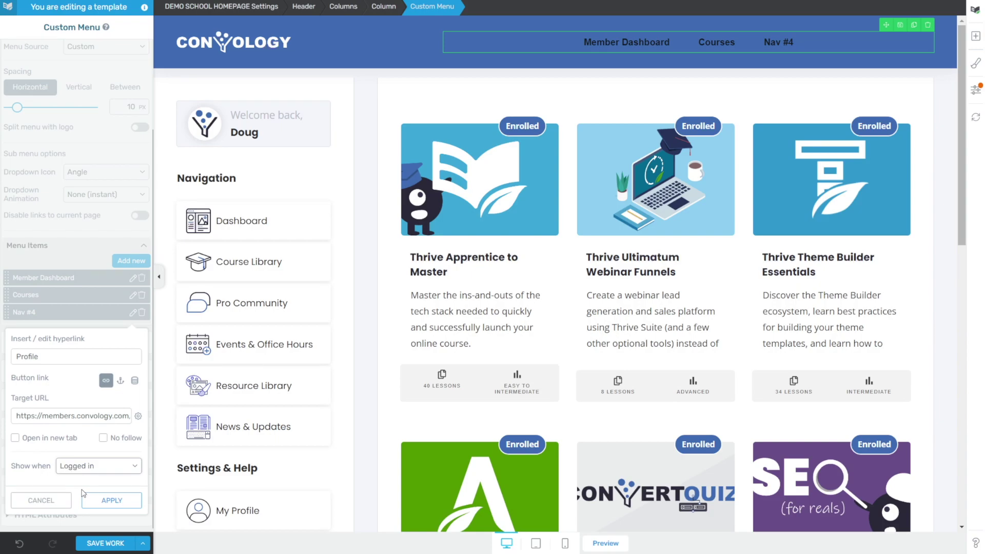
{"action": "left_click", "coordinate": [105, 500]}
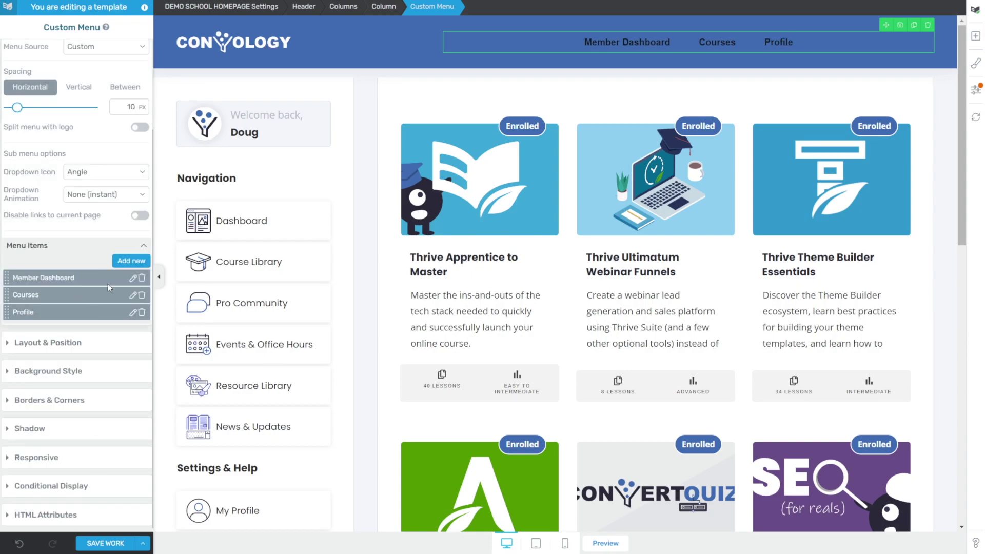
- Set the Member Dashboard link to show Always
{"action": "left_click", "coordinate": [133, 277]}
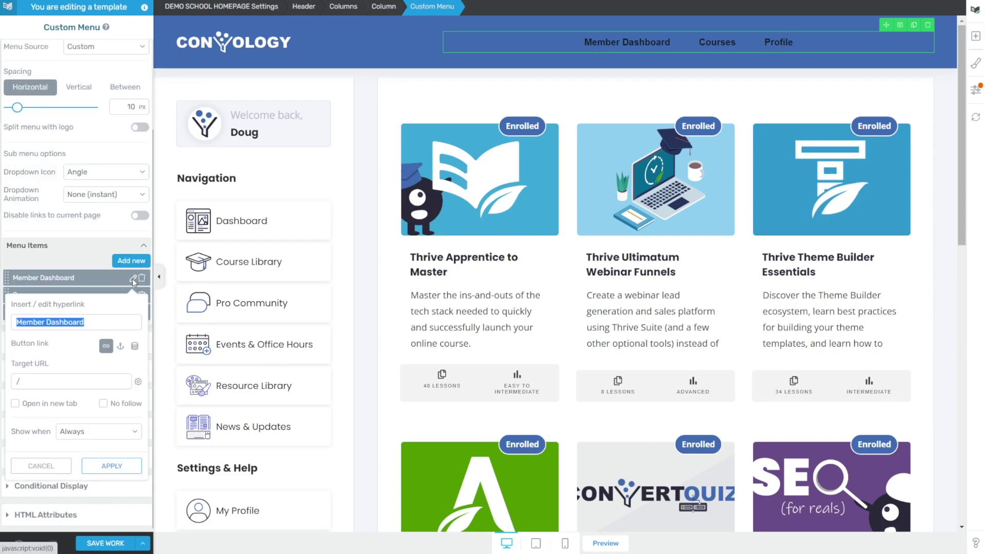
{"action": "left_click", "coordinate": [78, 433]}
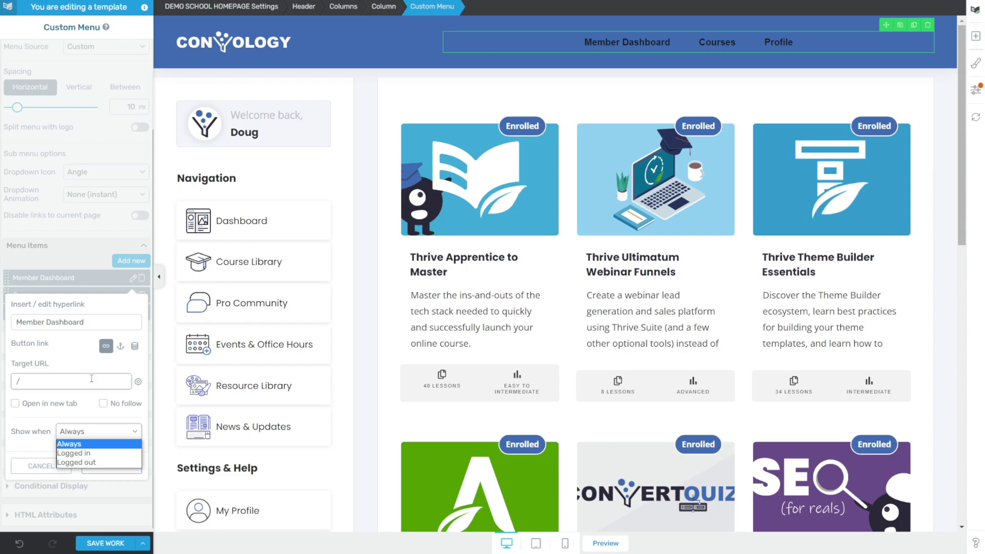
{"action": "left_click", "coordinate": [65, 364]}
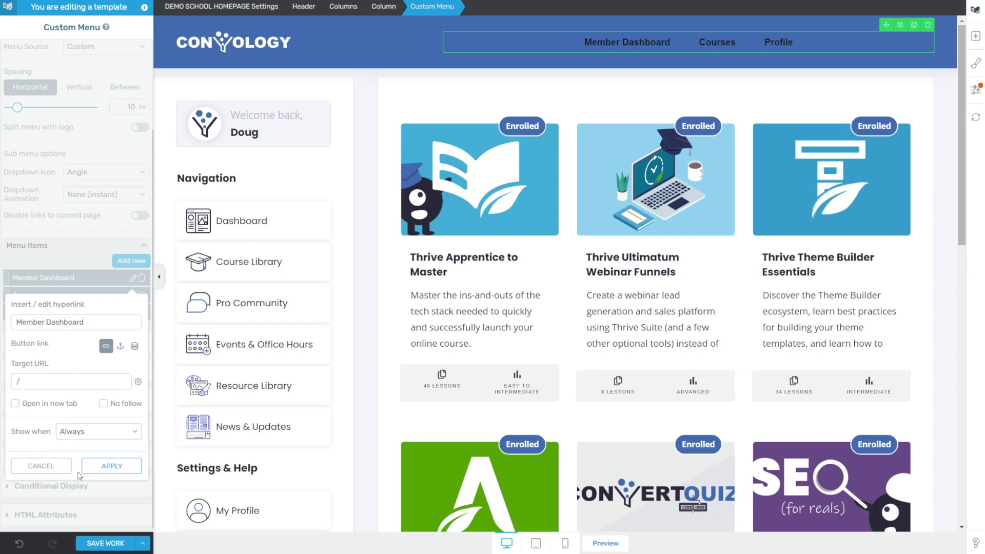
{"action": "left_click", "coordinate": [110, 467]}
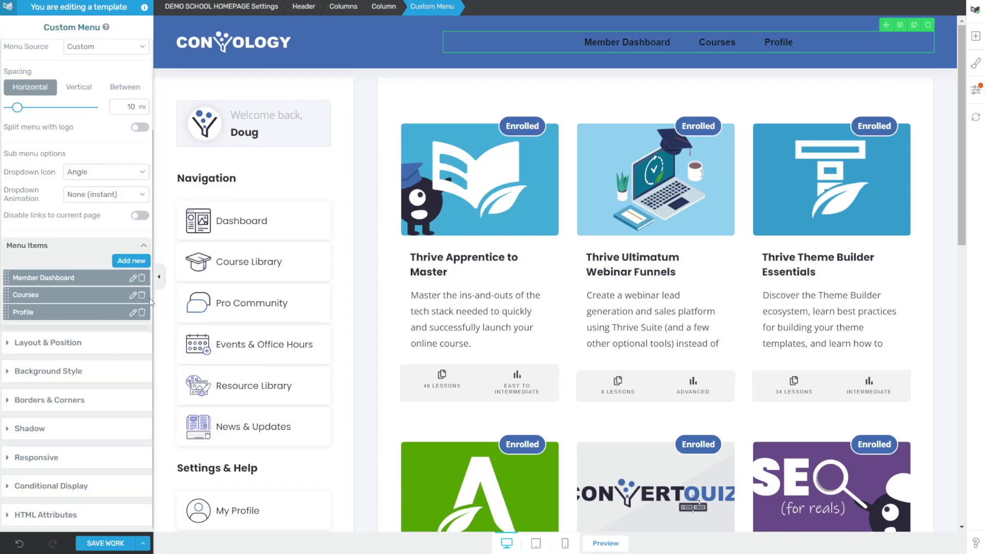
{"action": "scroll", "coordinate": [78, 237], "scroll_direction": "up", "scroll_amount": 2}
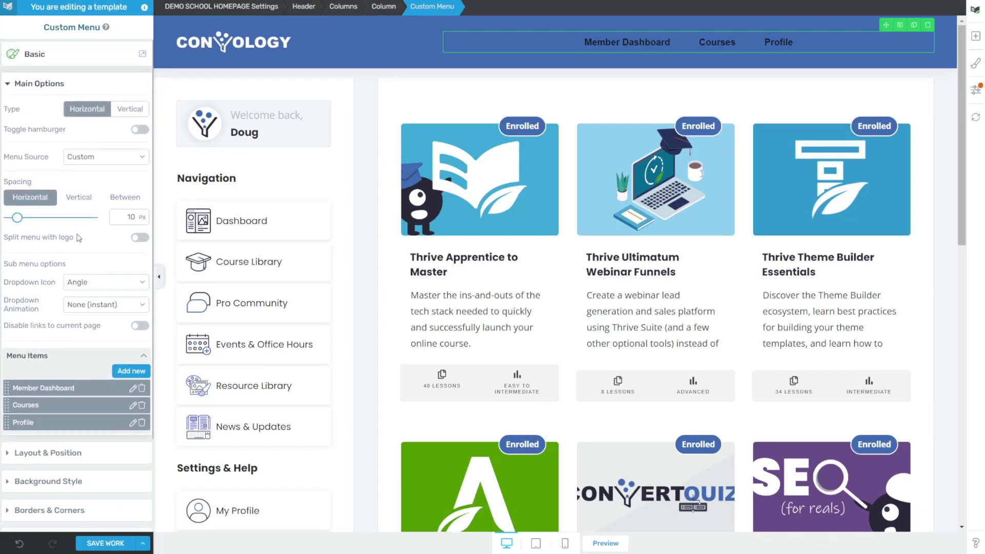
- Make the menu items' typography colour white
{"action": "left_click", "coordinate": [638, 42]}
{"action": "left_click", "coordinate": [49, 352]}
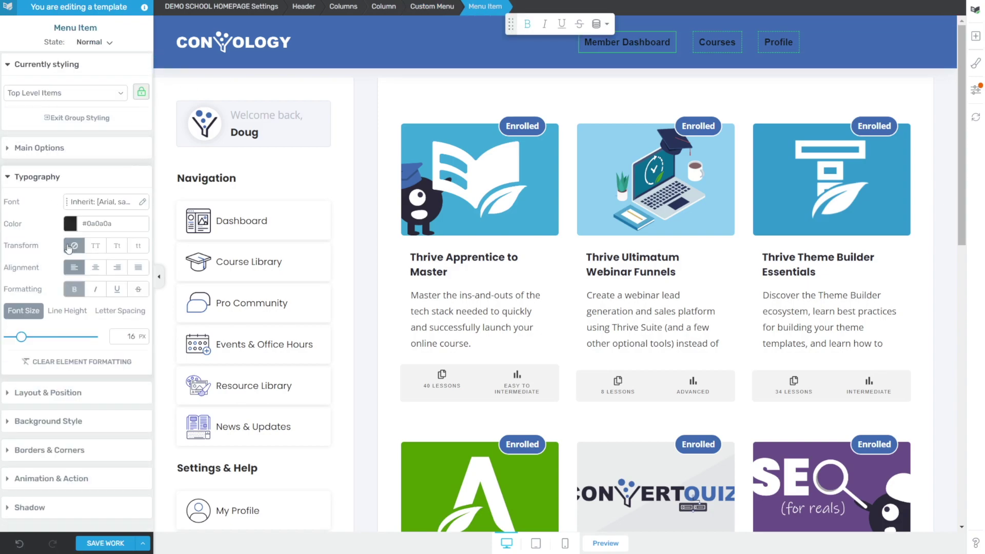
{"action": "left_click", "coordinate": [70, 224]}
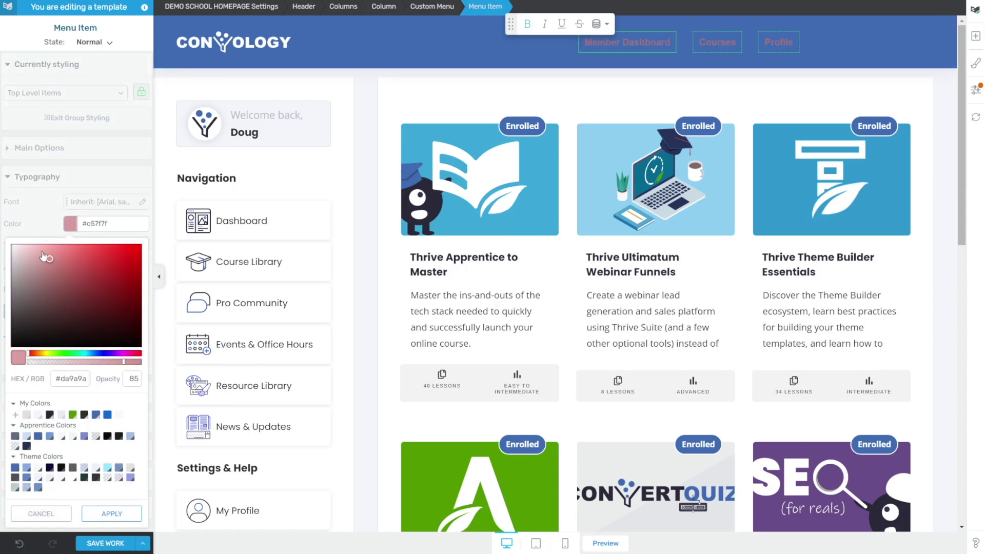
{"action": "left_click", "coordinate": [111, 517]}
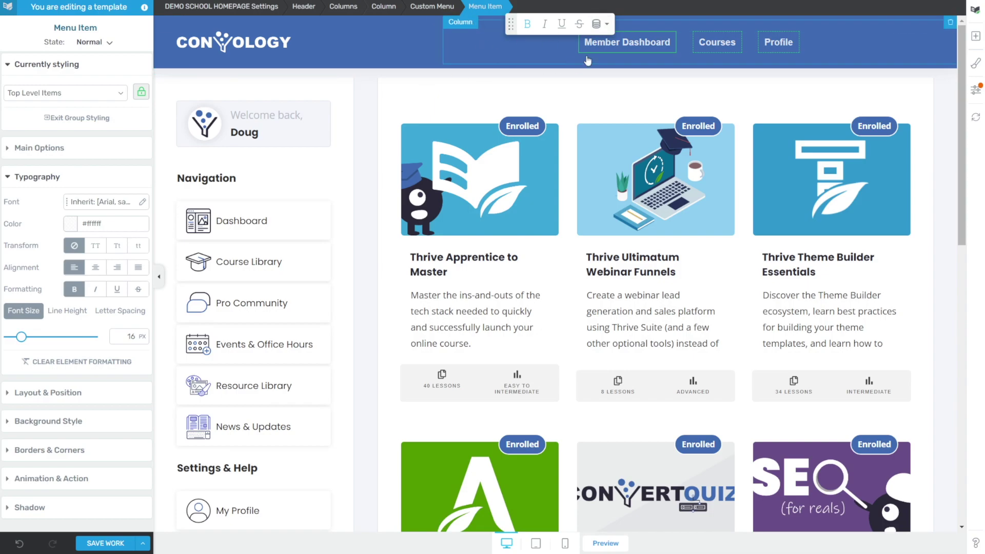
- Align the whole custom menu to the right of the header
{"action": "left_click", "coordinate": [474, 26]}
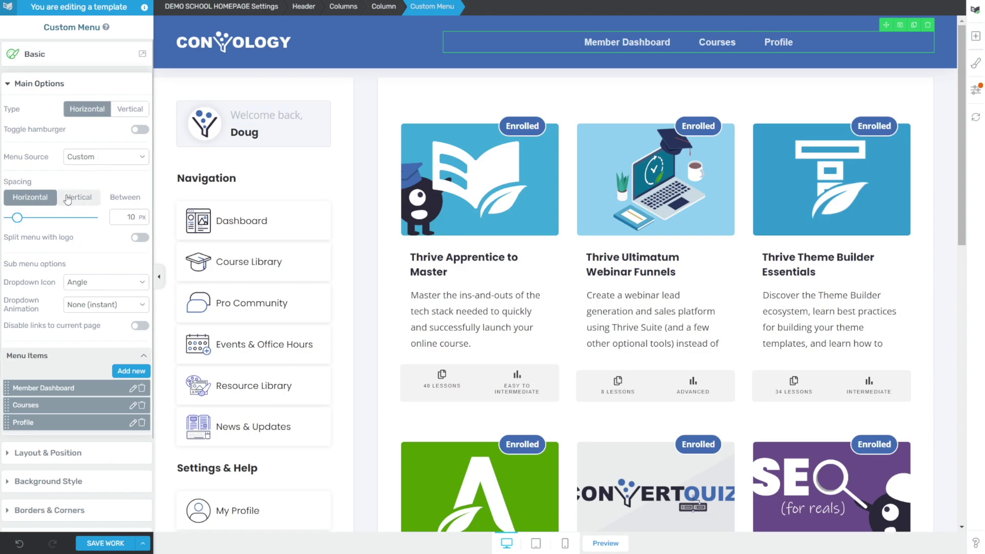
{"action": "scroll", "coordinate": [123, 328], "scroll_direction": "down", "scroll_amount": 2}
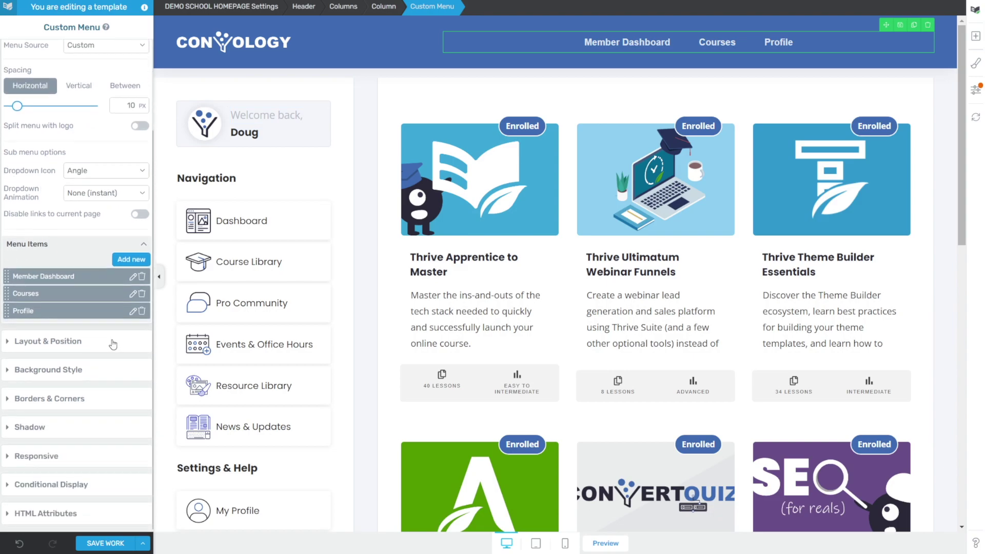
{"action": "left_click", "coordinate": [65, 342]}
{"action": "left_click", "coordinate": [111, 285]}
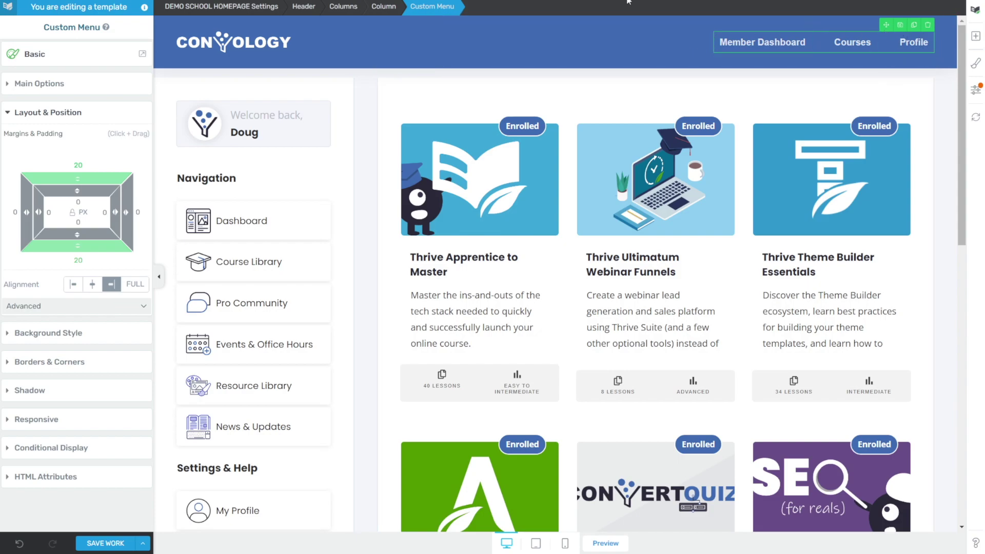
{"action": "left_click", "coordinate": [911, 43]}
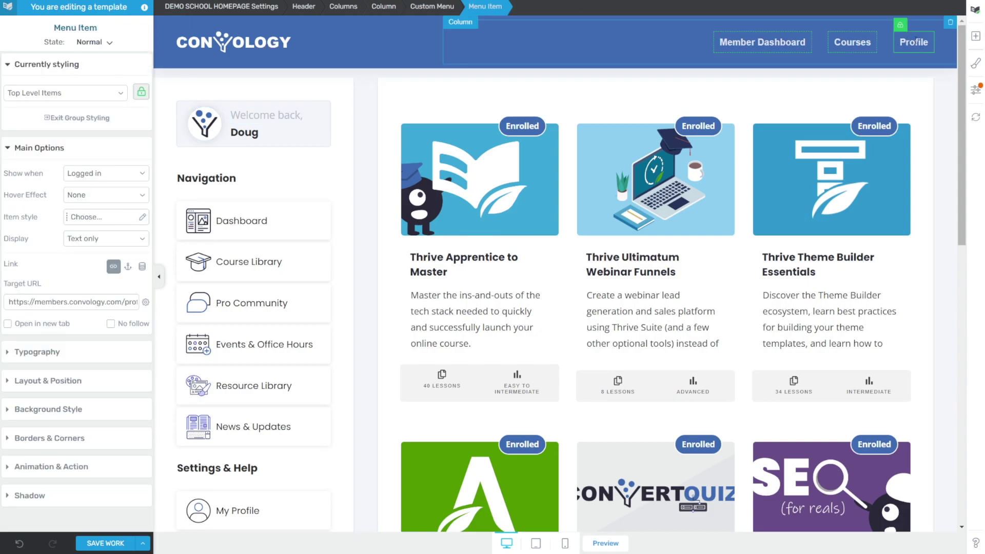
- Unlock the Profile item and set its display to icon only
{"action": "left_click", "coordinate": [900, 29]}
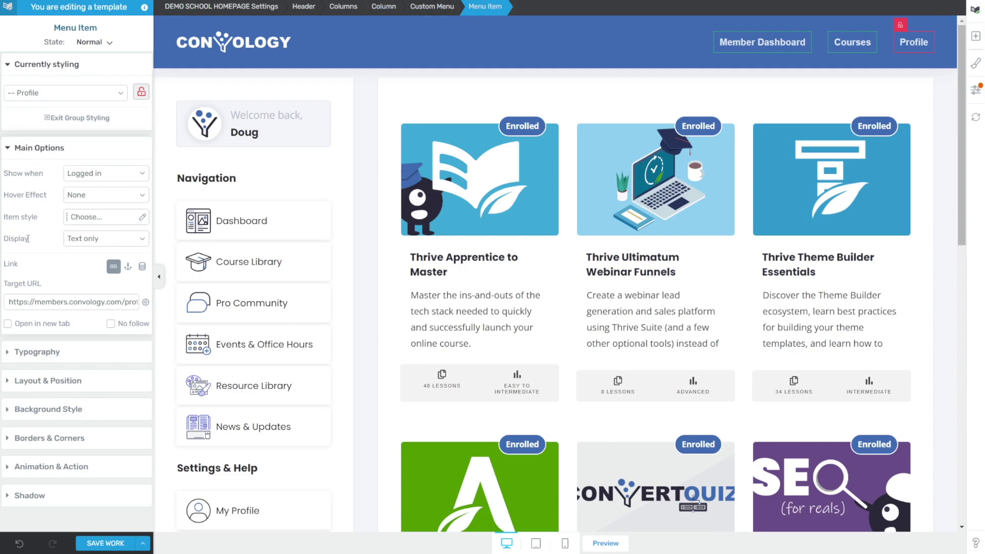
{"action": "left_click_drag", "start_coordinate": [30, 241], "coordinate": [4, 239]}
{"action": "left_click", "coordinate": [90, 240]}
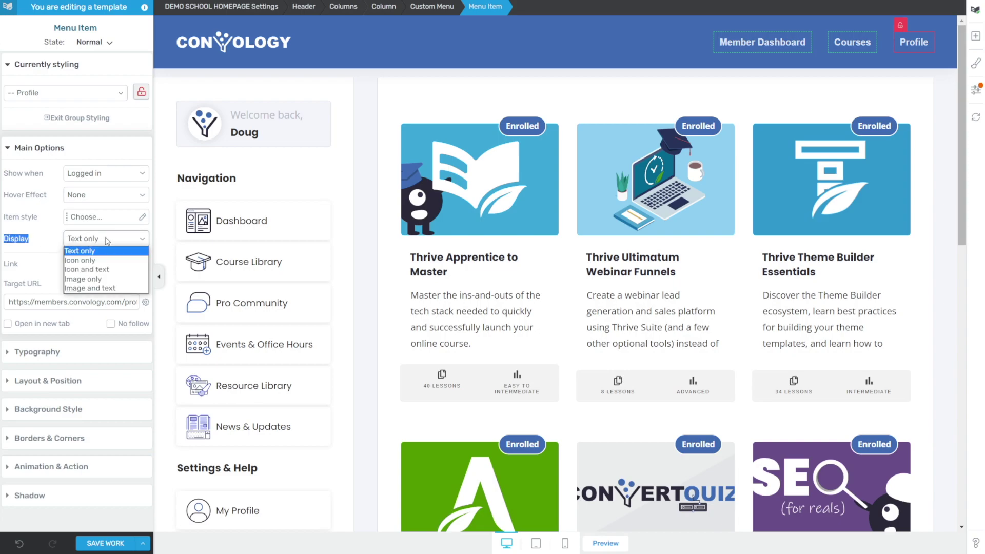
{"action": "left_click", "coordinate": [89, 264]}
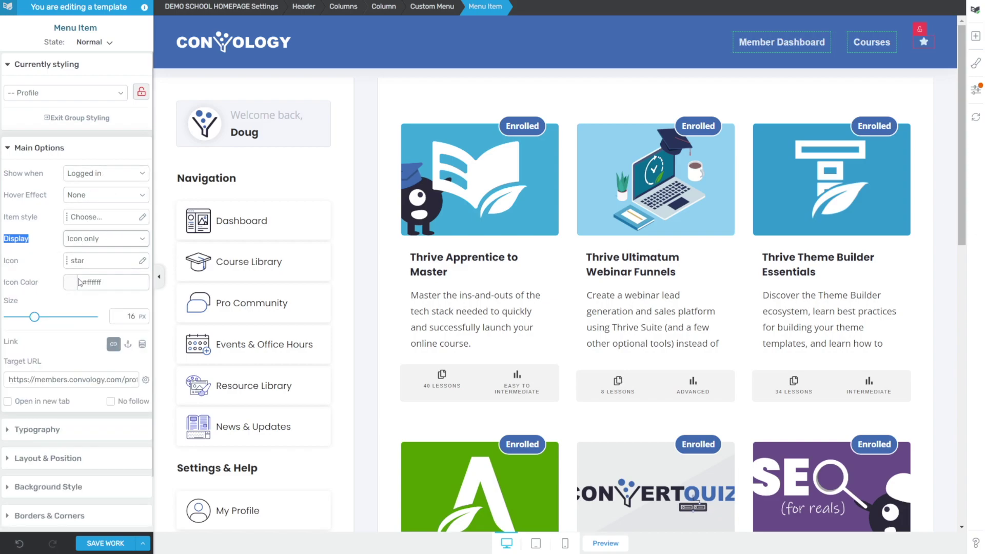
- Replace the star with the circle-user icon and enlarge it to 41 px
{"action": "left_click", "coordinate": [103, 261]}
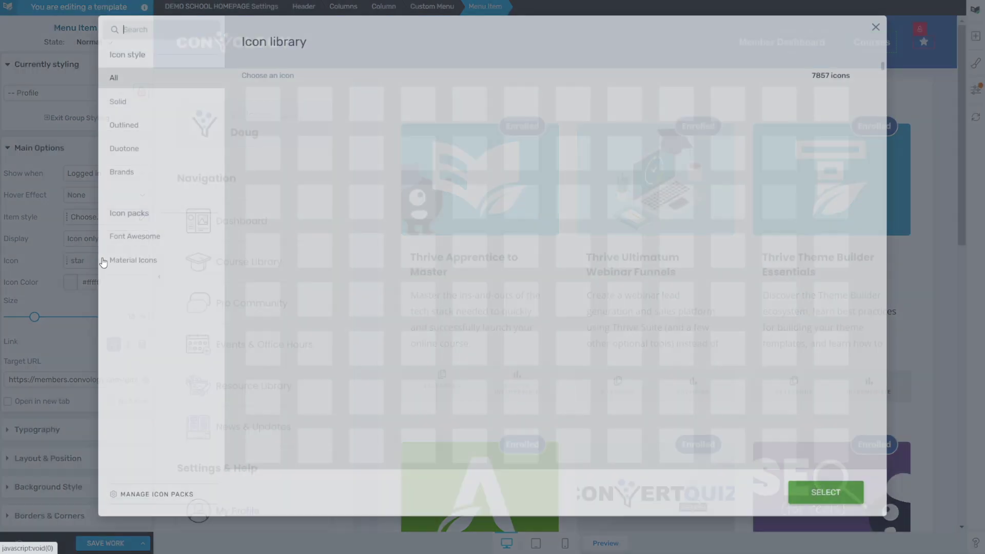
{"action": "type", "text": "user"}
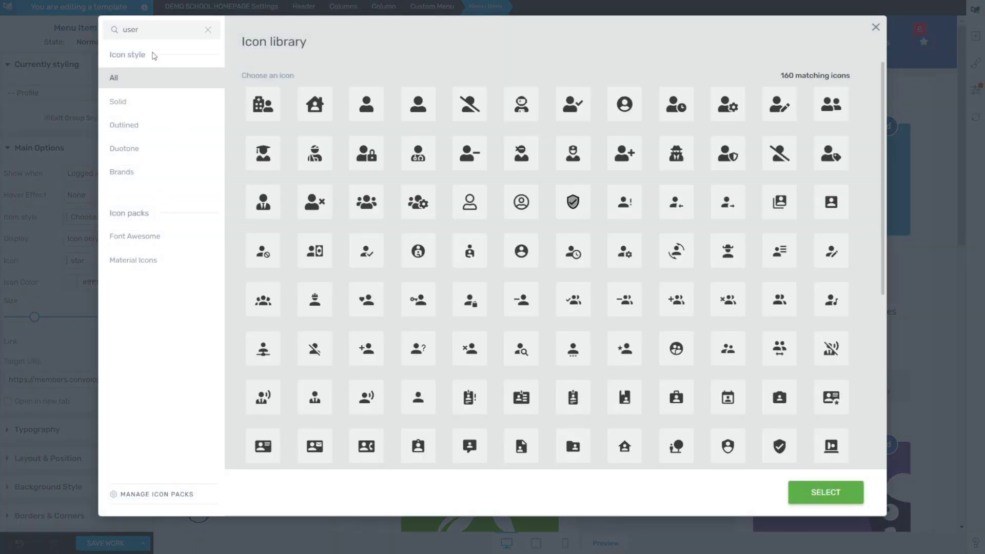
{"action": "left_click", "coordinate": [522, 204]}
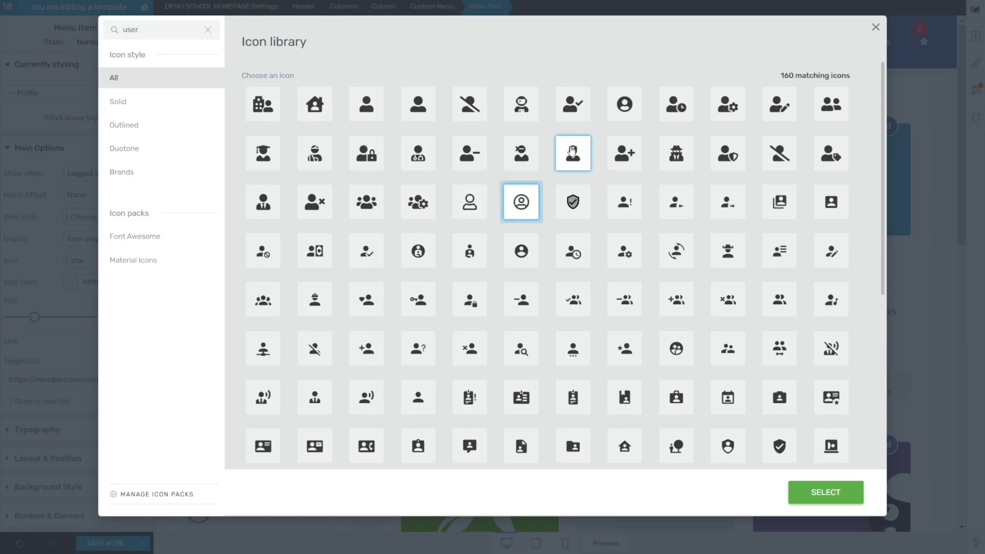
{"action": "left_click", "coordinate": [834, 495]}
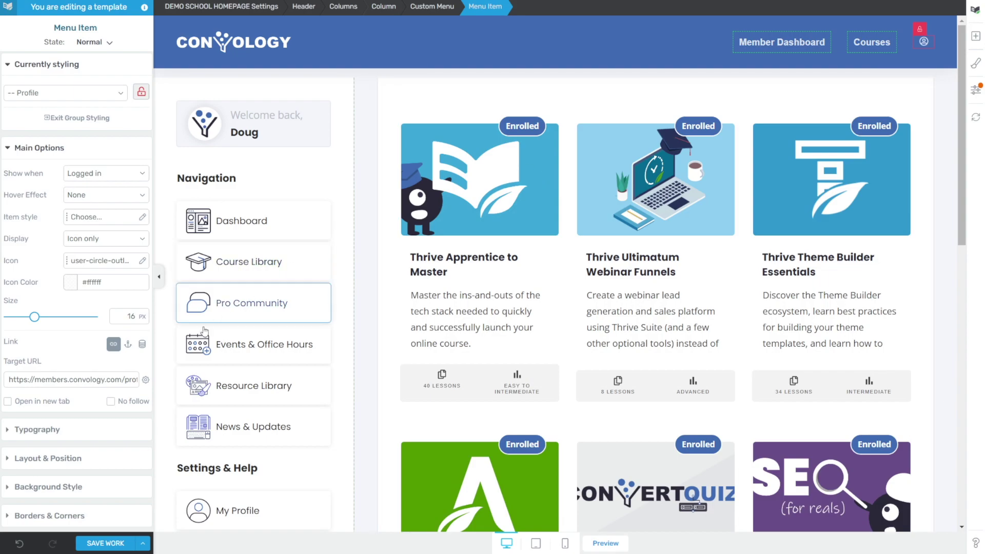
{"action": "left_click_drag", "start_coordinate": [34, 317], "coordinate": [78, 317]}
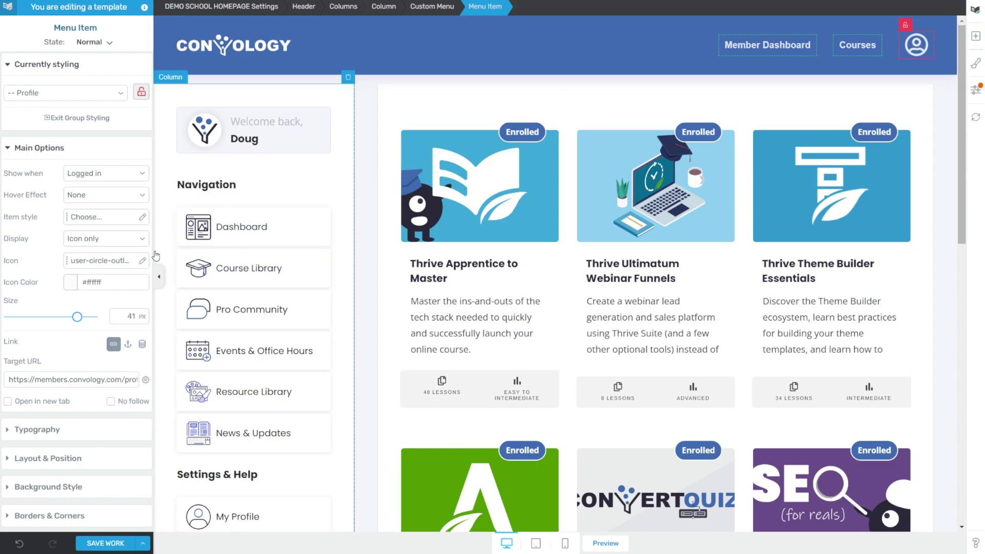
{"action": "left_click", "coordinate": [89, 240]}
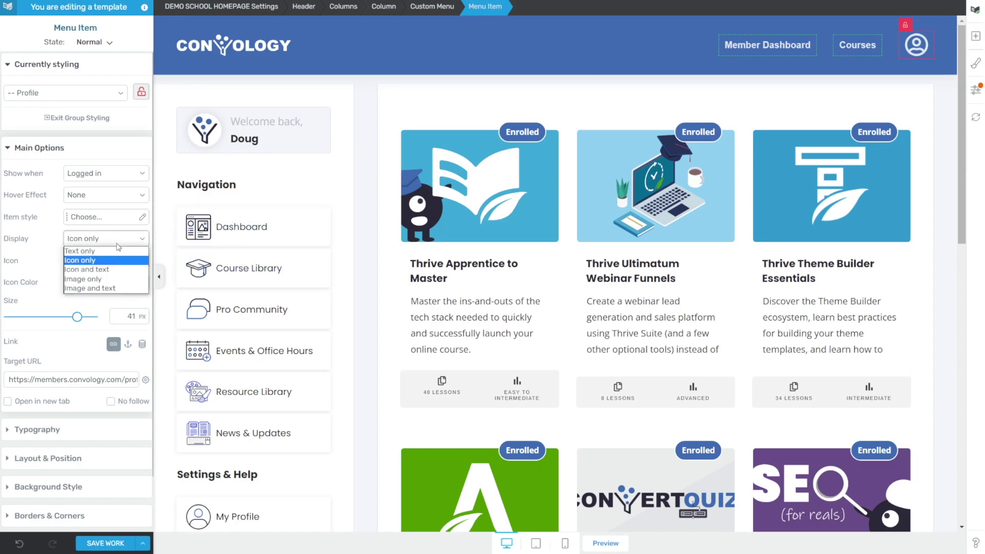
- Show the Profile item as an image only, using the dynamic User image source
{"action": "left_click", "coordinate": [96, 280]}
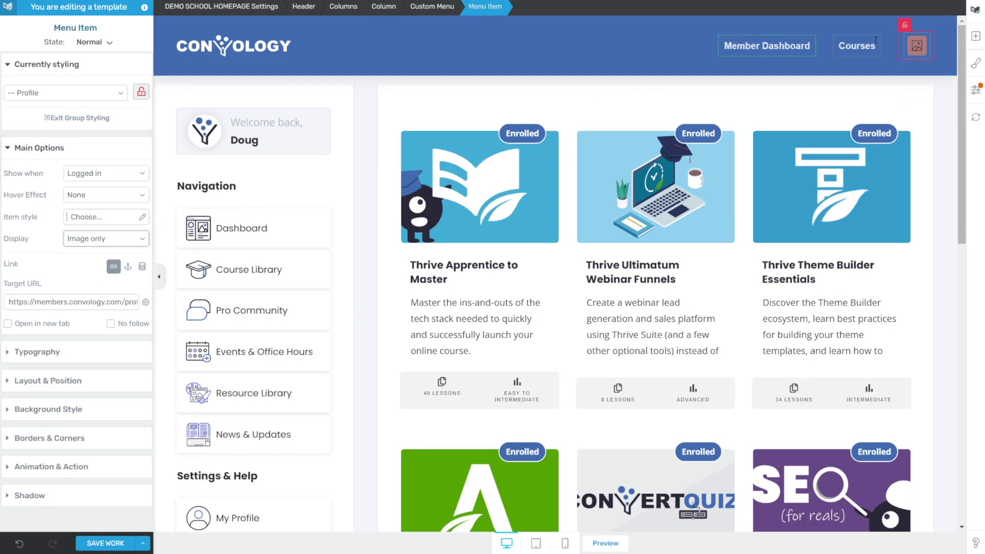
{"action": "left_click", "coordinate": [918, 51]}
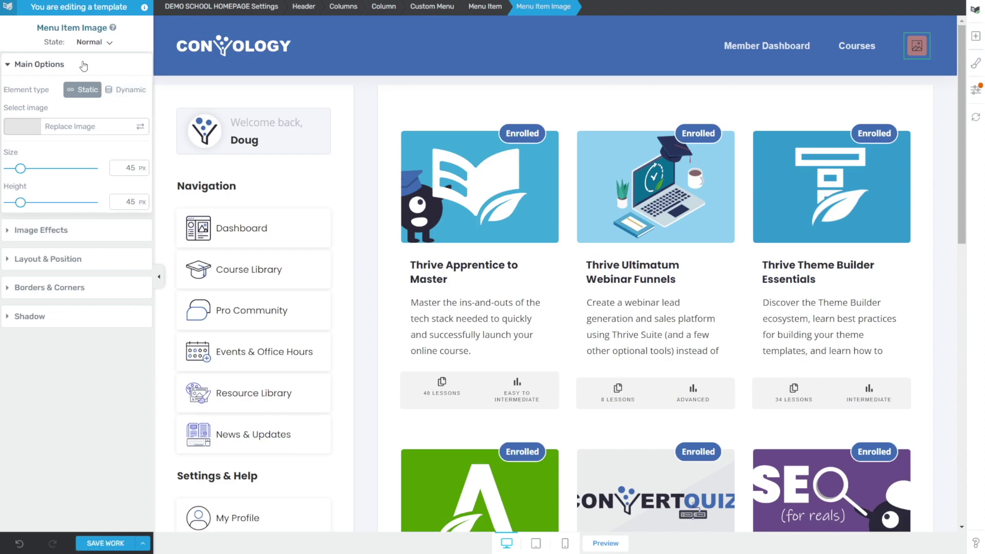
{"action": "left_click", "coordinate": [136, 91]}
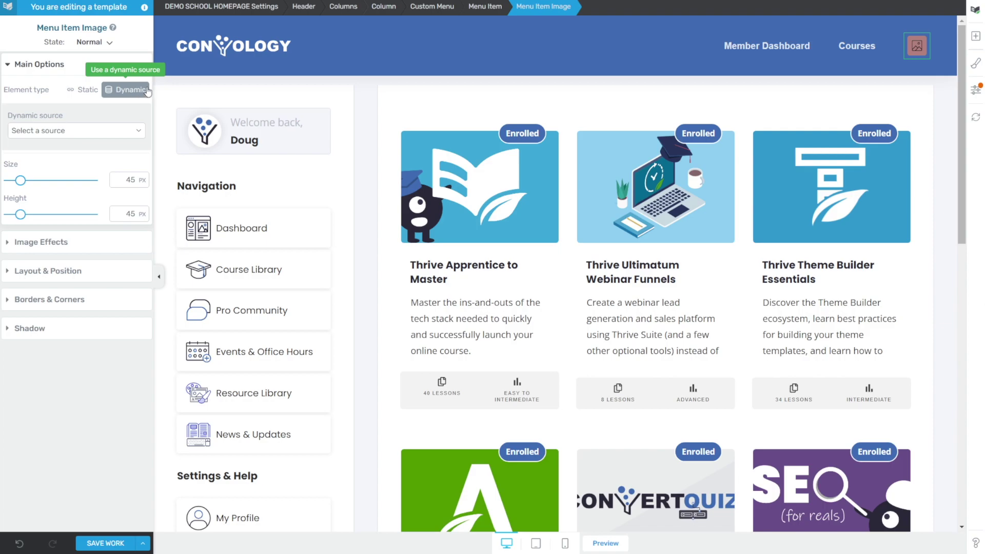
{"action": "left_click", "coordinate": [125, 131]}
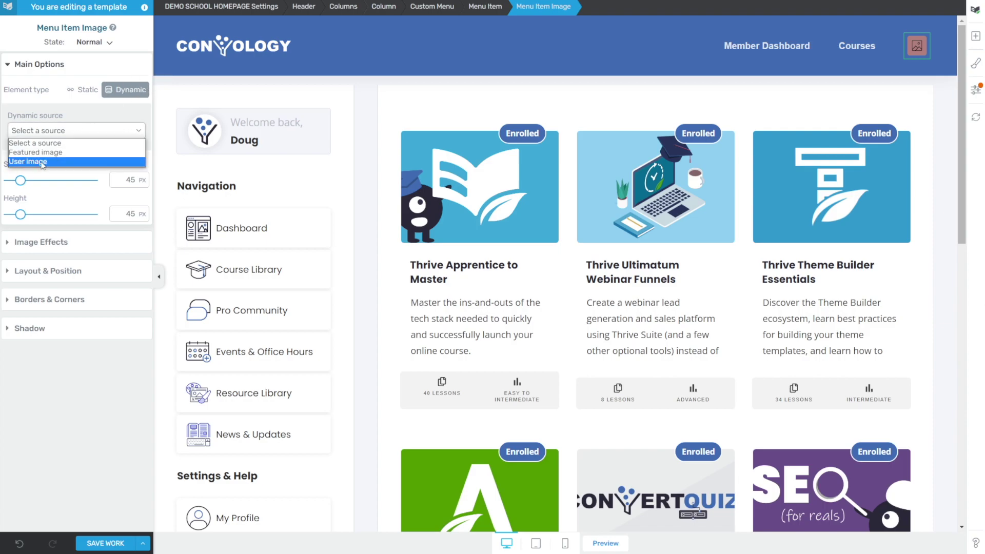
{"action": "left_click", "coordinate": [42, 162]}
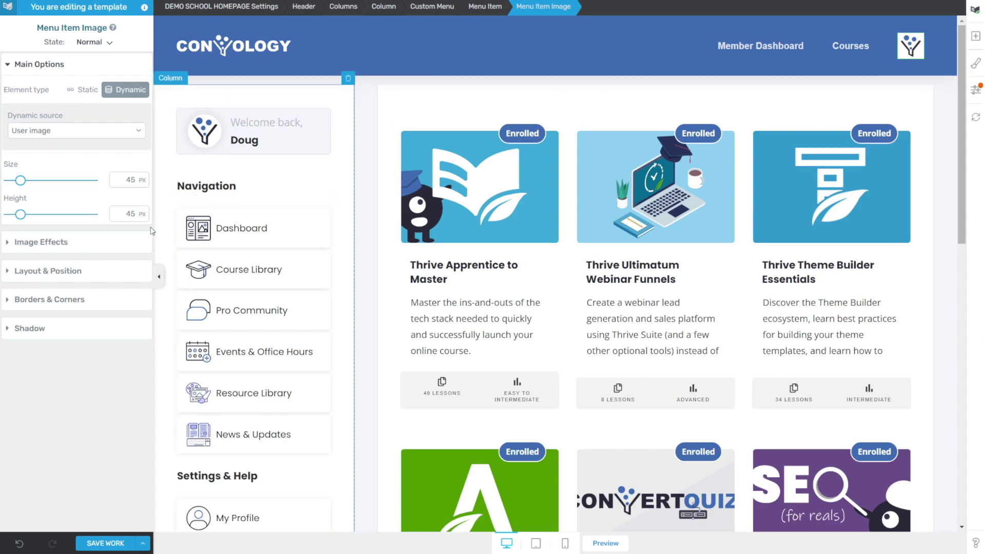
- Round the avatar image with a 160 px corner radius
{"action": "left_click", "coordinate": [54, 303]}
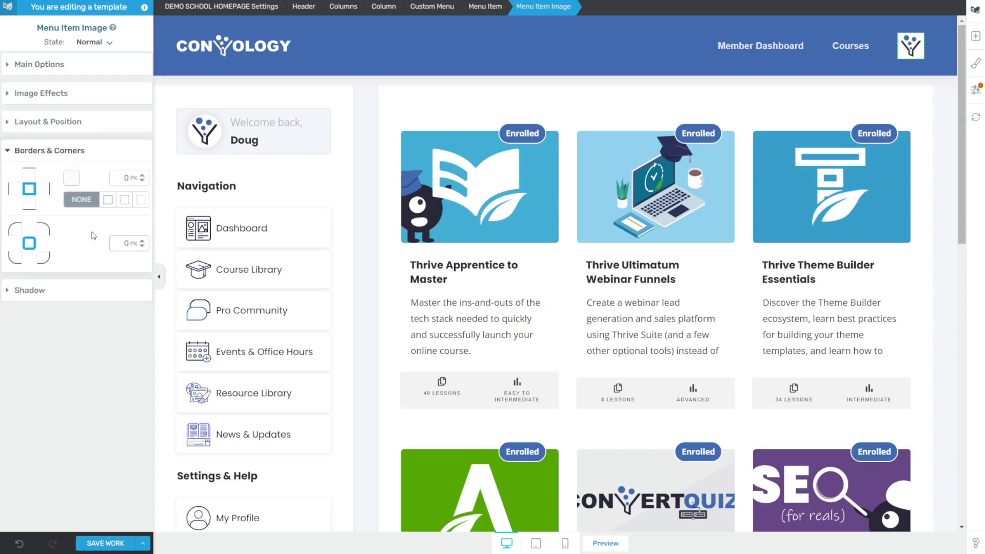
{"action": "left_click", "coordinate": [126, 244]}
{"action": "type", "text": "120"}
{"action": "key", "text": "BackSpace"}
{"action": "key", "text": "BackSpace"}
{"action": "type", "text": "60"}
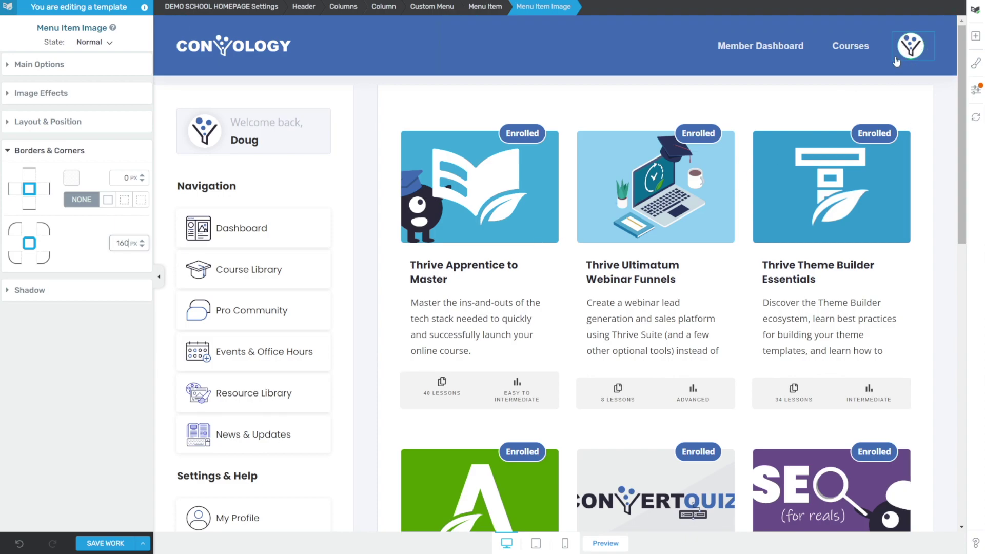
- Return to the avatar's Profile menu item settings
{"action": "left_click", "coordinate": [908, 40]}
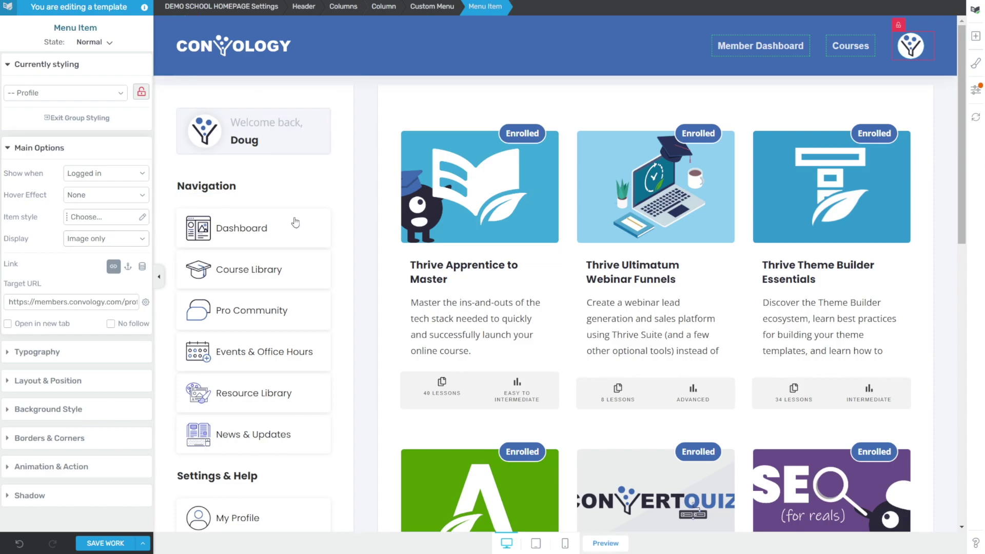
{"action": "left_click", "coordinate": [911, 48]}
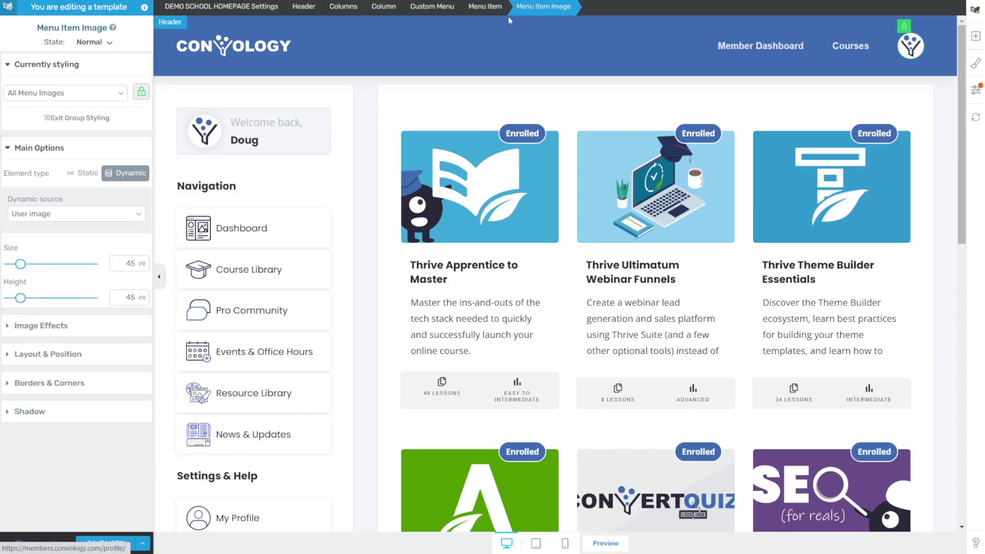
{"action": "left_click", "coordinate": [477, 12]}
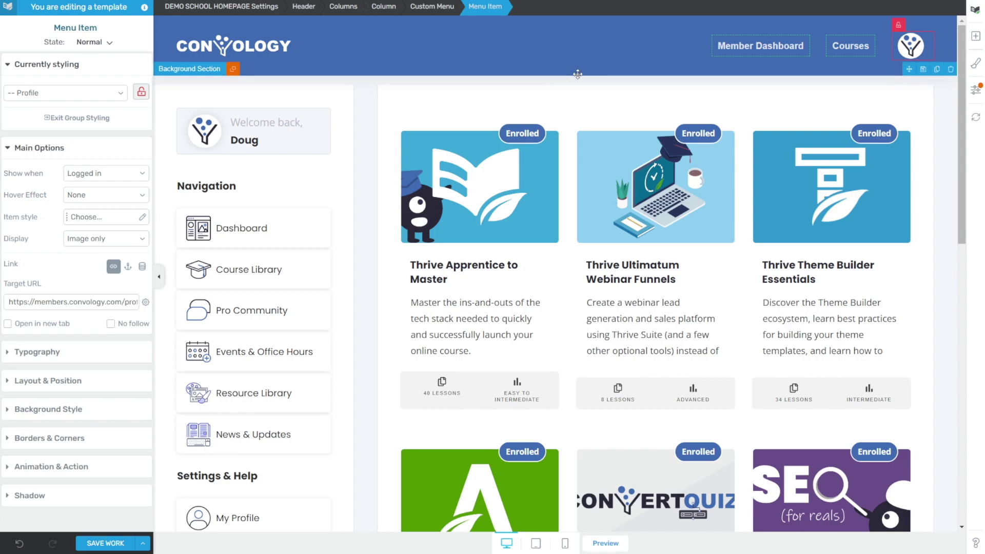
{"action": "left_click", "coordinate": [74, 303]}
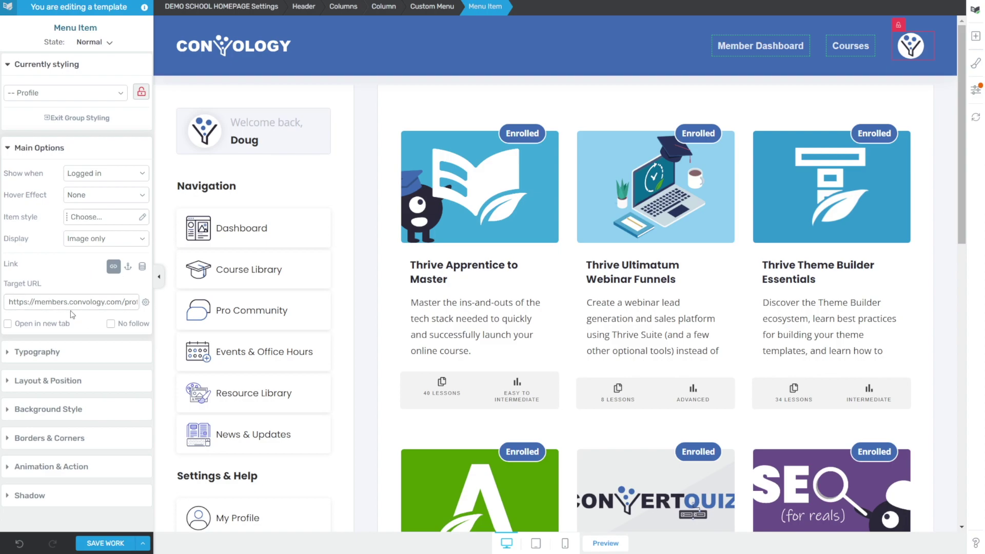
- Add a new item to the custom header menu and label it My Profile
{"action": "left_click", "coordinate": [442, 7]}
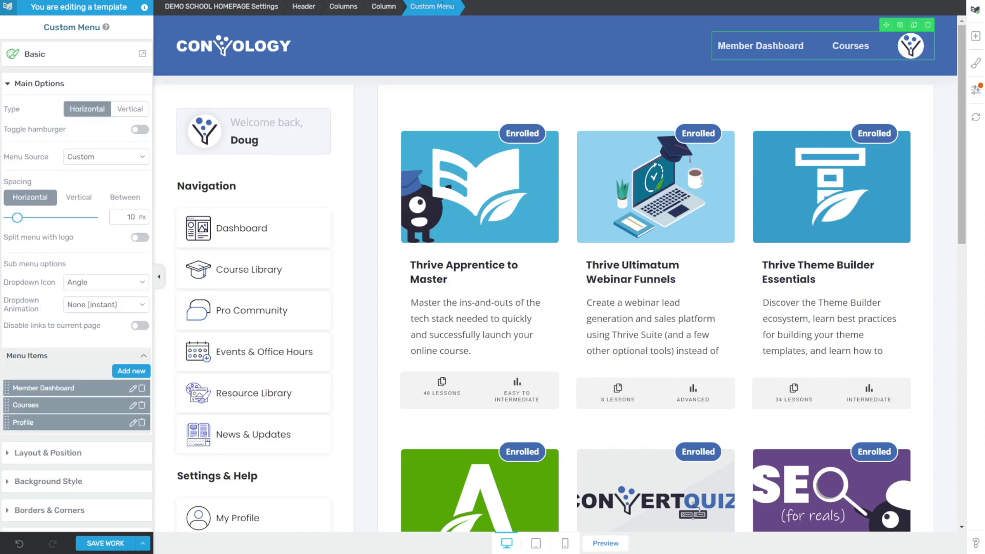
{"action": "scroll", "coordinate": [71, 248], "scroll_direction": "down", "scroll_amount": 3}
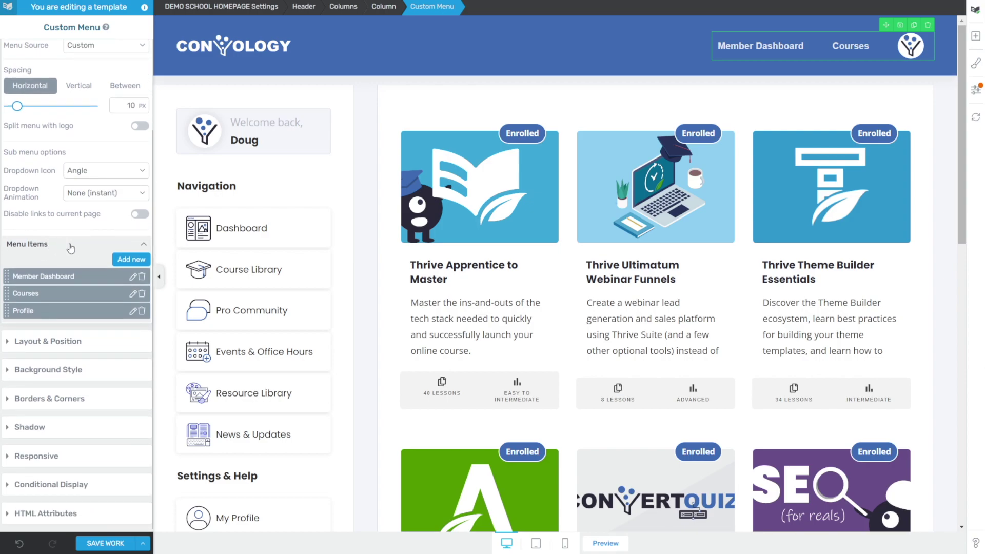
{"action": "left_click", "coordinate": [122, 261]}
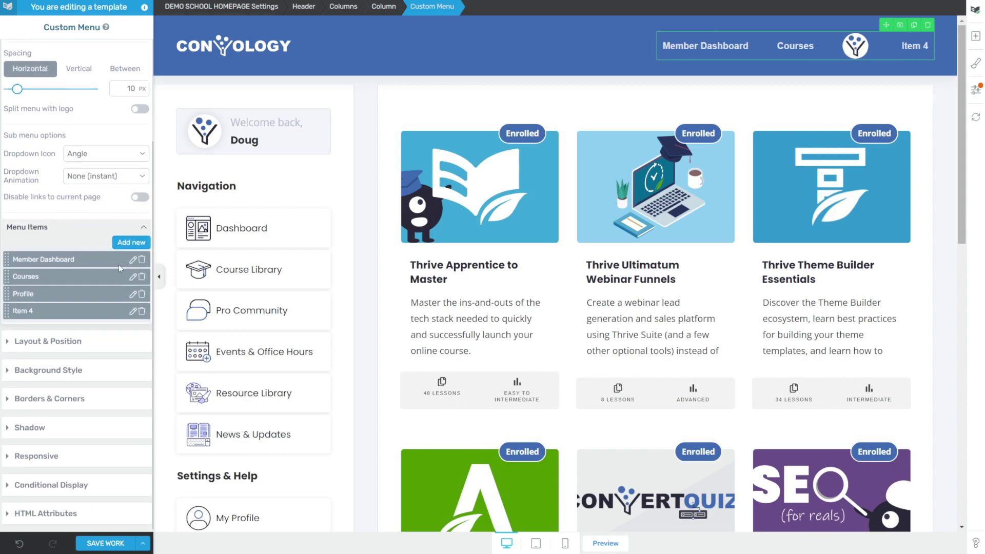
{"action": "left_click", "coordinate": [132, 312]}
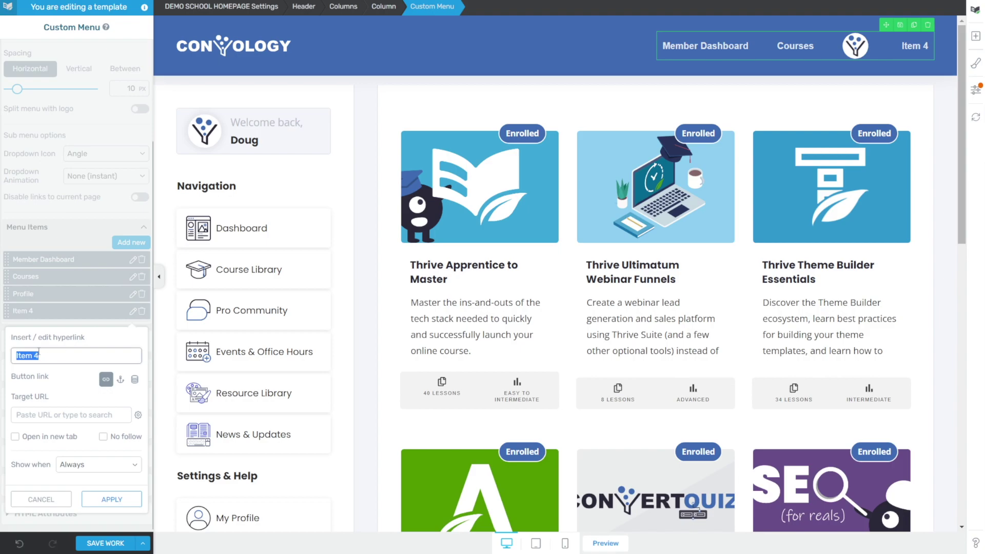
{"action": "type", "text": "Profile"}
{"action": "key", "text": "ctrl+a"}
{"action": "type", "text": "M"}
- Link My Profile to the profile page, show it only when logged in, and nest it under Profile
{"action": "left_click", "coordinate": [82, 416]}
{"action": "type", "text": "prof"}
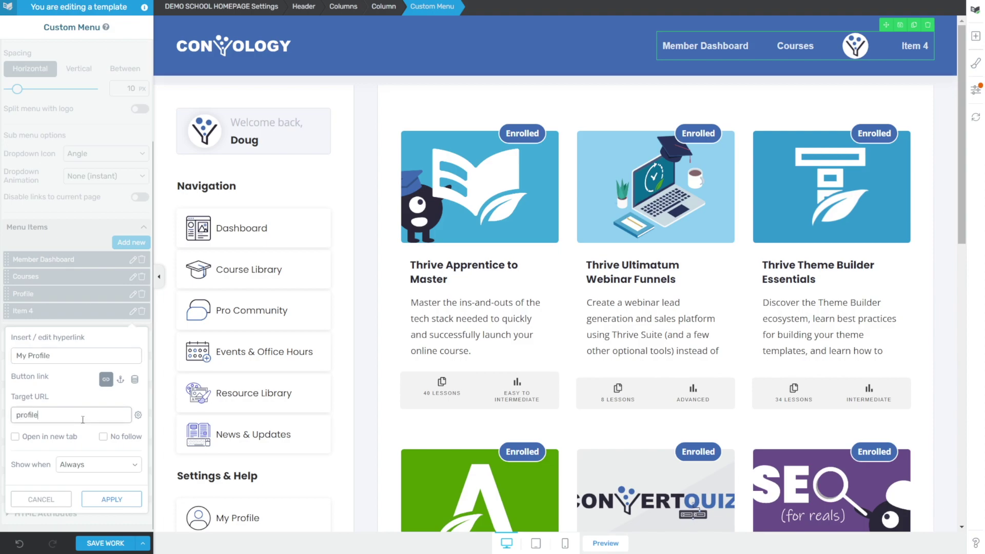
{"action": "type", "text": "ile"}
{"action": "left_click", "coordinate": [40, 434]}
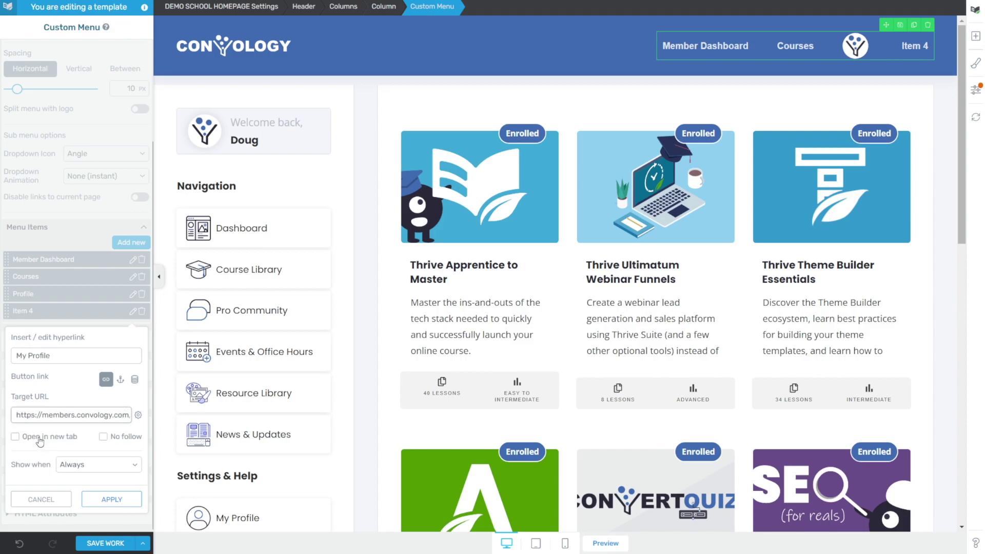
{"action": "left_click", "coordinate": [77, 467]}
{"action": "left_click", "coordinate": [81, 487]}
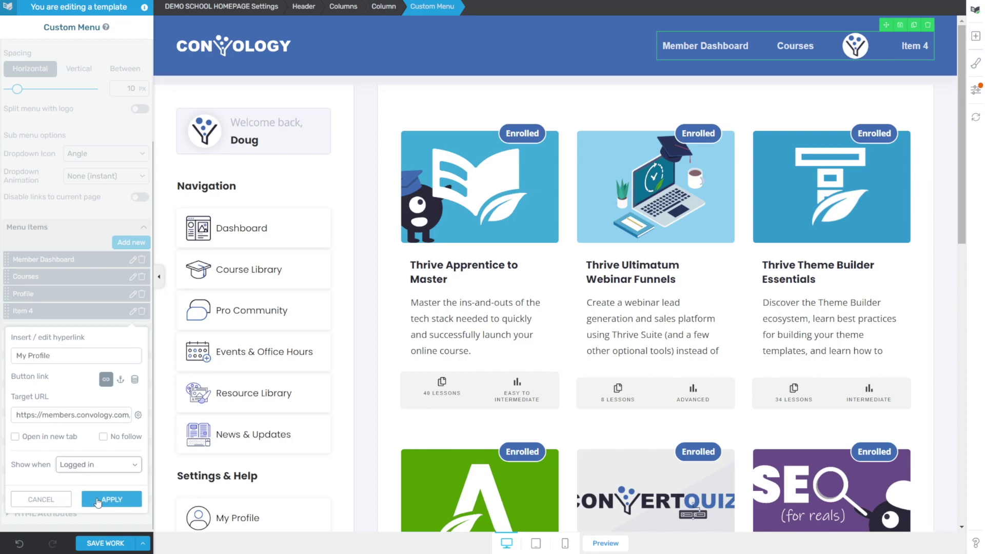
{"action": "left_click", "coordinate": [111, 500]}
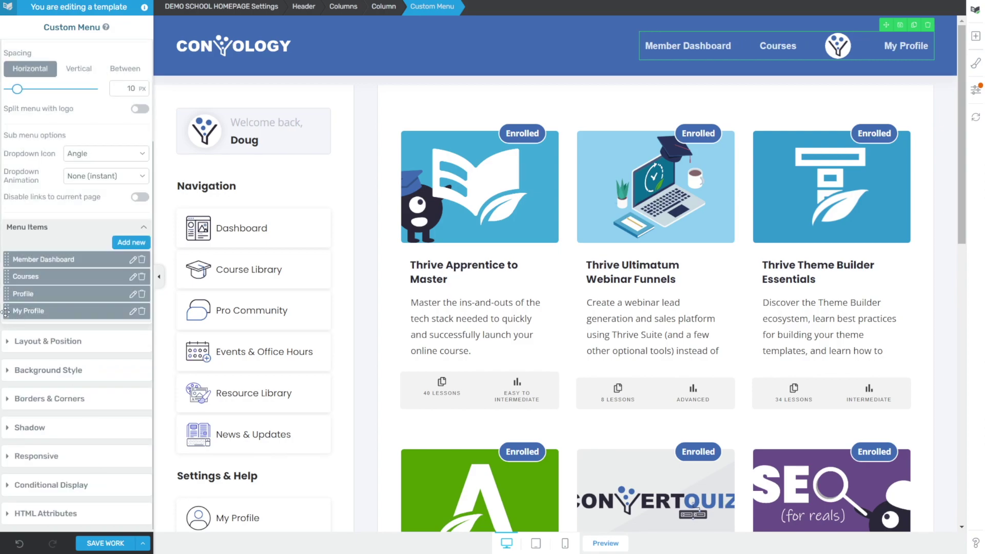
{"action": "left_click_drag", "start_coordinate": [6, 311], "coordinate": [27, 318]}
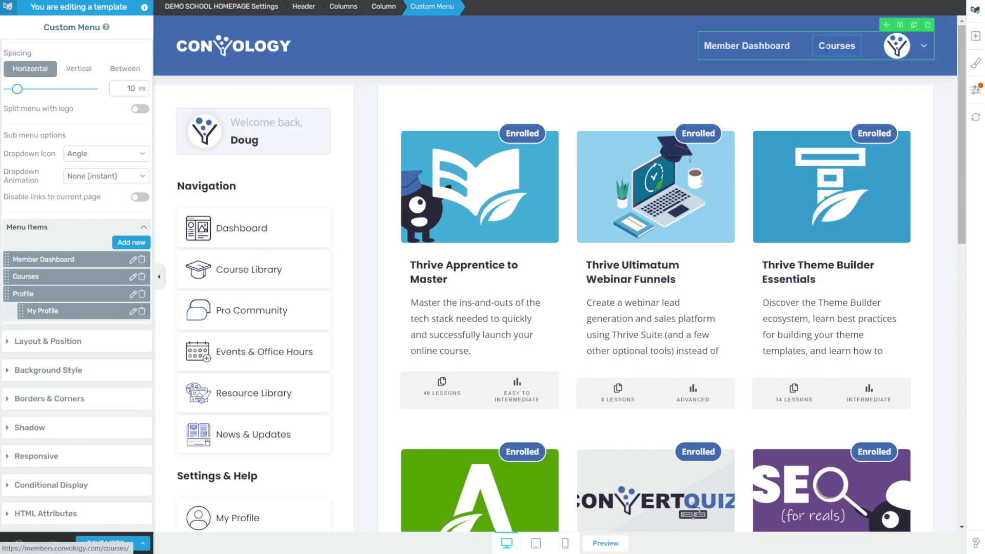
- Set the avatar item's Dropdown Icon to None to remove its arrow
{"action": "mouse_move", "coordinate": [899, 46]}
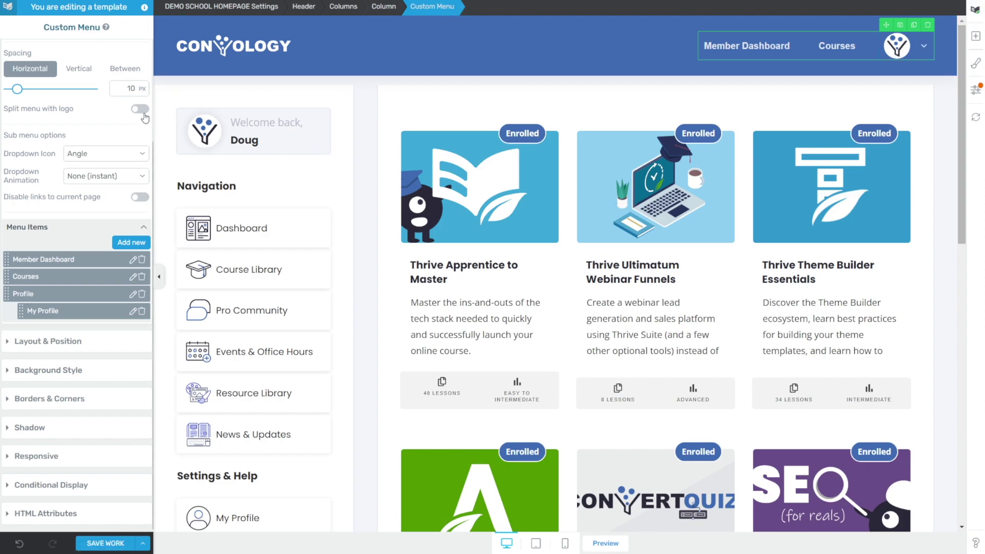
{"action": "scroll", "coordinate": [65, 154], "scroll_direction": "up", "scroll_amount": 3}
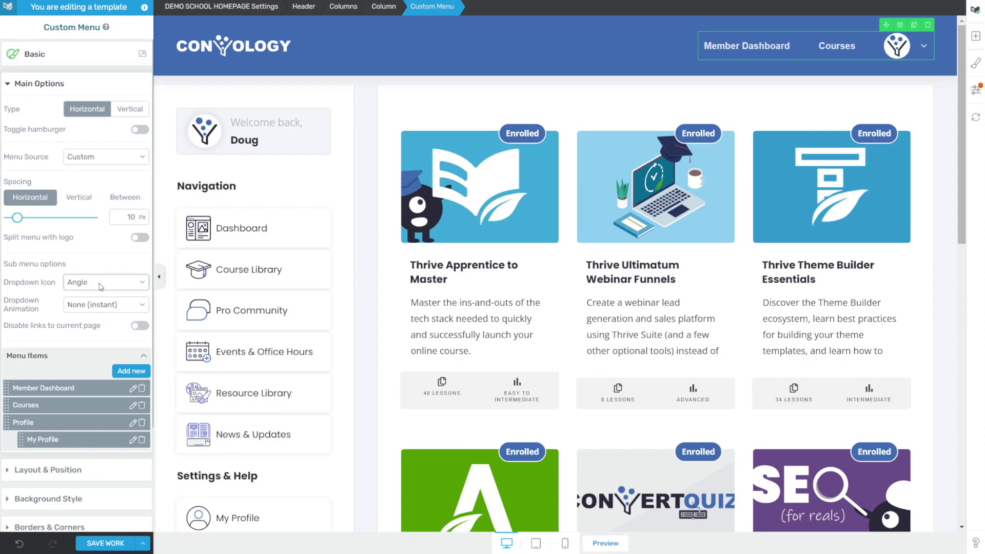
{"action": "left_click", "coordinate": [101, 286]}
{"action": "left_click", "coordinate": [92, 302]}
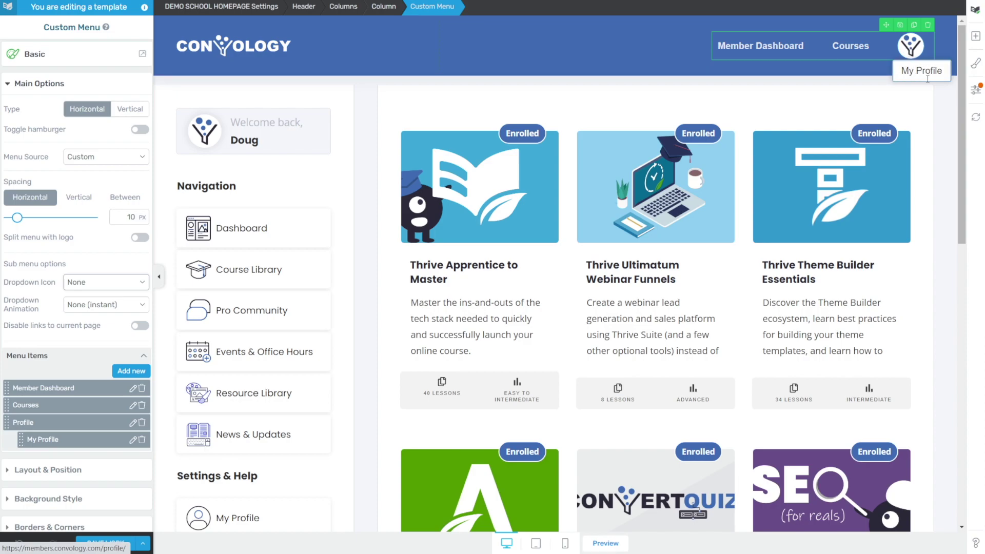
- Add another header menu item and label it Log Out
{"action": "scroll", "coordinate": [126, 319], "scroll_direction": "down", "scroll_amount": 1}
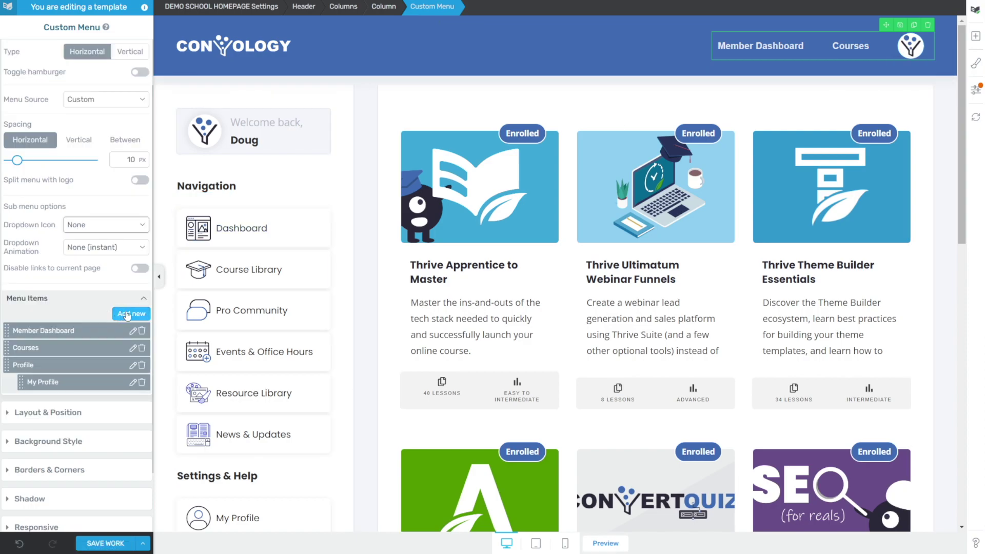
{"action": "left_click", "coordinate": [125, 314]}
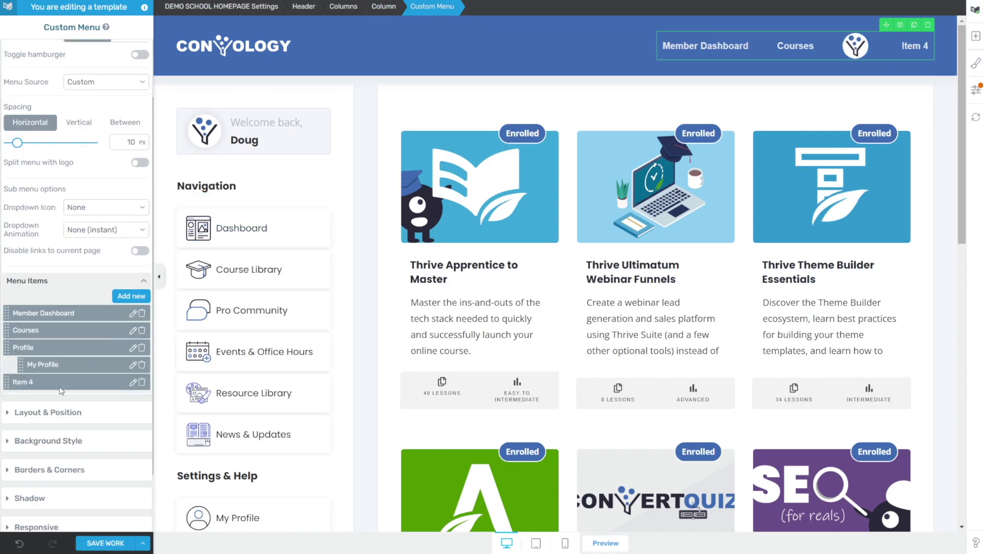
{"action": "left_click", "coordinate": [133, 399]}
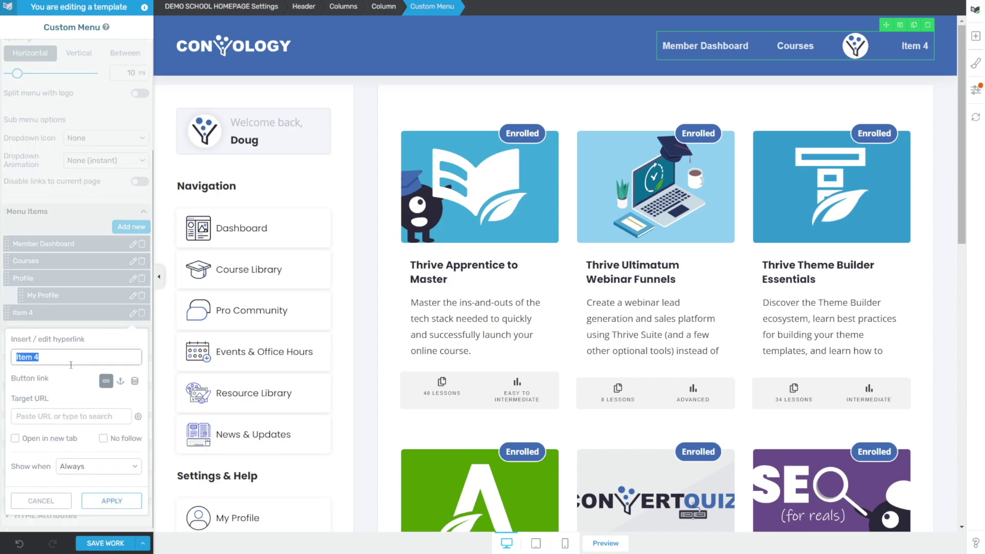
{"action": "type", "text": "Log Out"}
{"action": "left_click", "coordinate": [75, 388]}
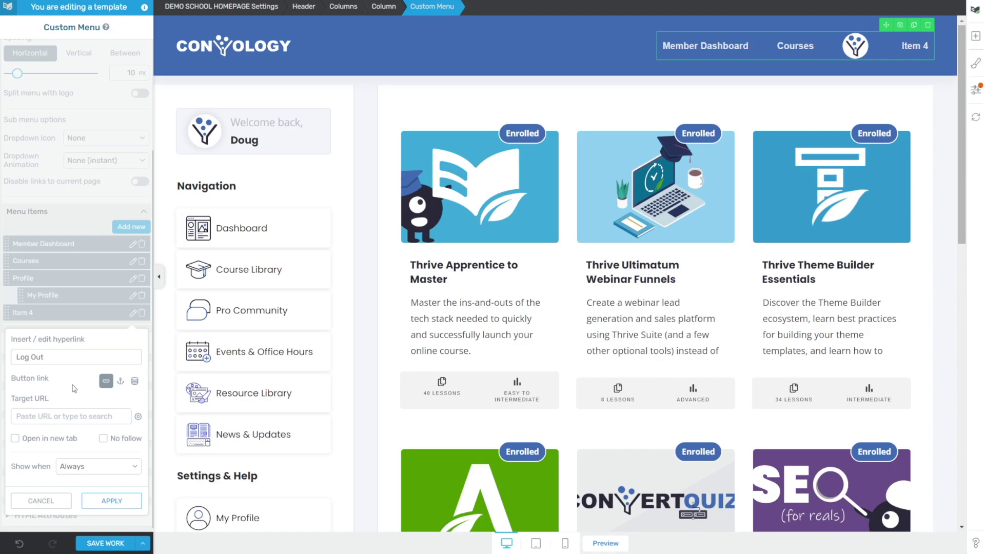
- Give Log Out a dynamic Site > Logout link with a redirect page after logout
{"action": "left_click", "coordinate": [135, 382]}
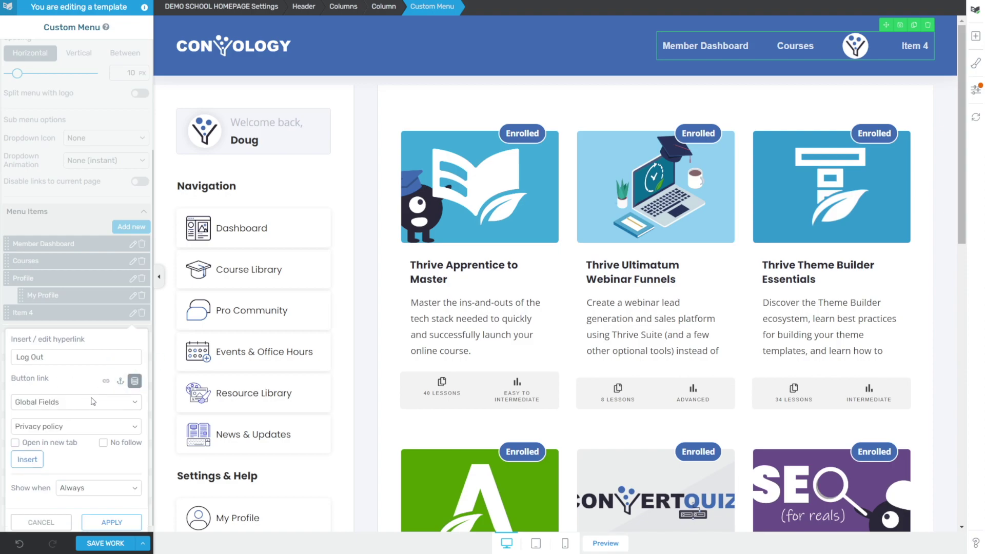
{"action": "left_click", "coordinate": [47, 403]}
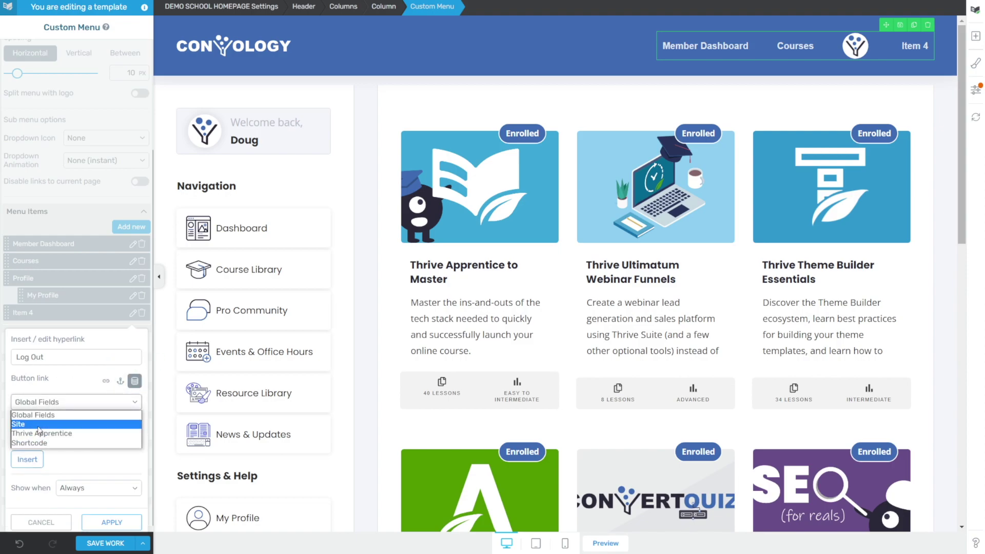
{"action": "left_click", "coordinate": [40, 425]}
{"action": "left_click", "coordinate": [81, 429]}
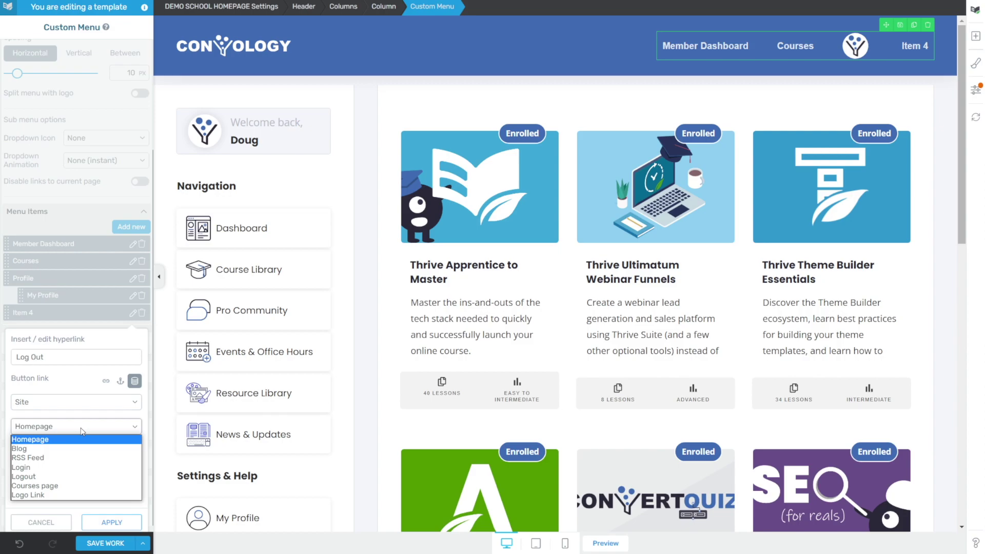
{"action": "left_click", "coordinate": [54, 477]}
{"action": "scroll", "coordinate": [57, 467], "scroll_direction": "down", "scroll_amount": 1}
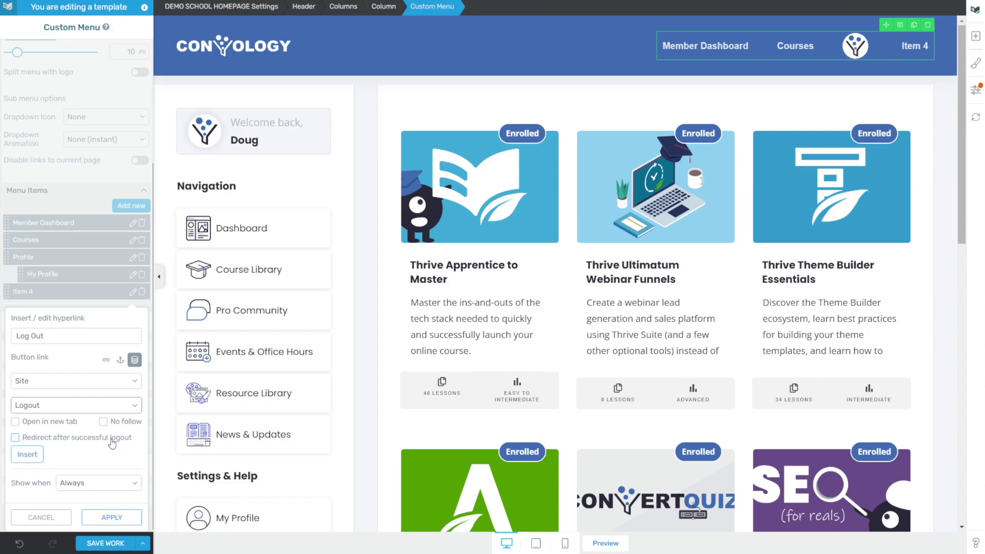
{"action": "left_click", "coordinate": [15, 438]}
{"action": "left_click", "coordinate": [33, 449]}
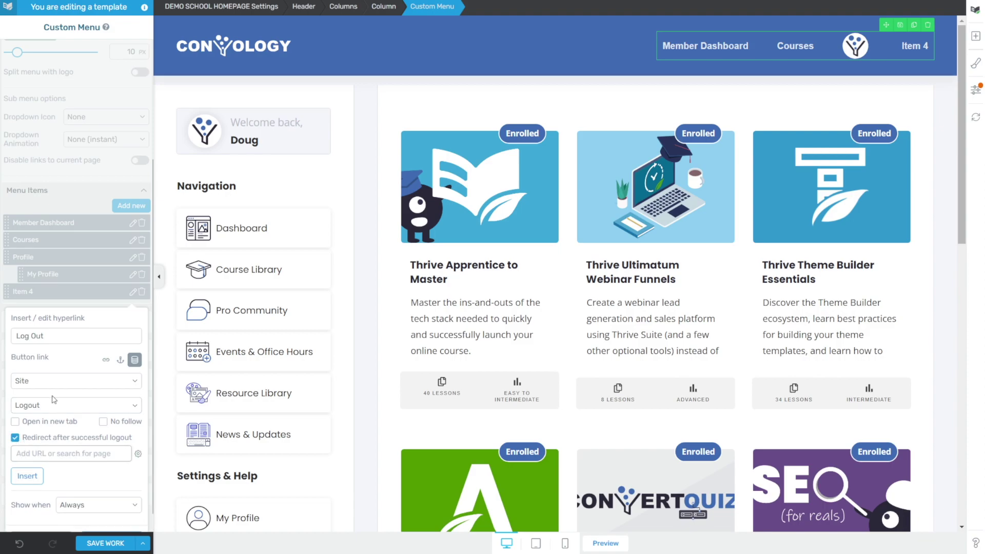
{"action": "key", "text": "ctrl+v"}
- Show Log Out only when logged in, apply, and nest it under Profile beside My Profile
{"action": "scroll", "coordinate": [54, 400], "scroll_direction": "down", "scroll_amount": 1}
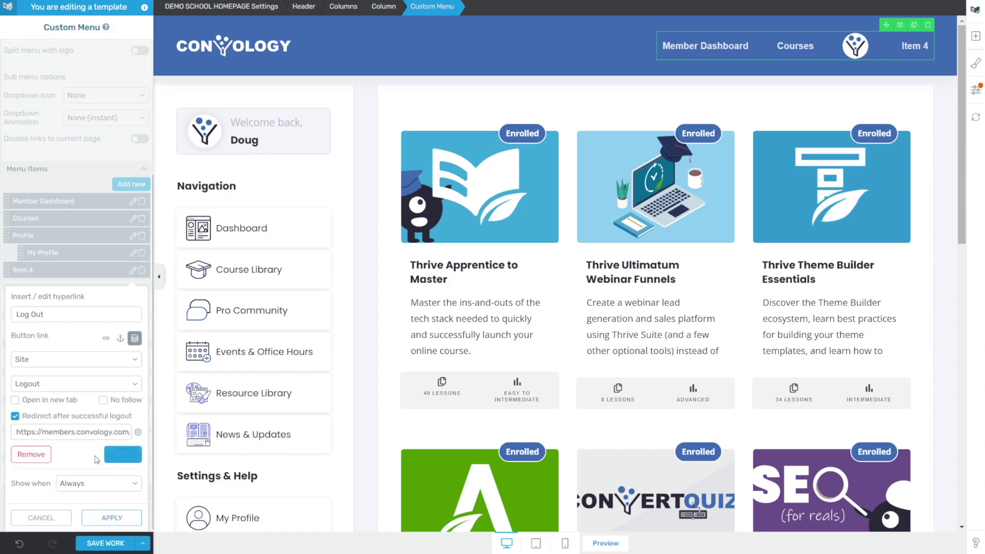
{"action": "left_click", "coordinate": [79, 488]}
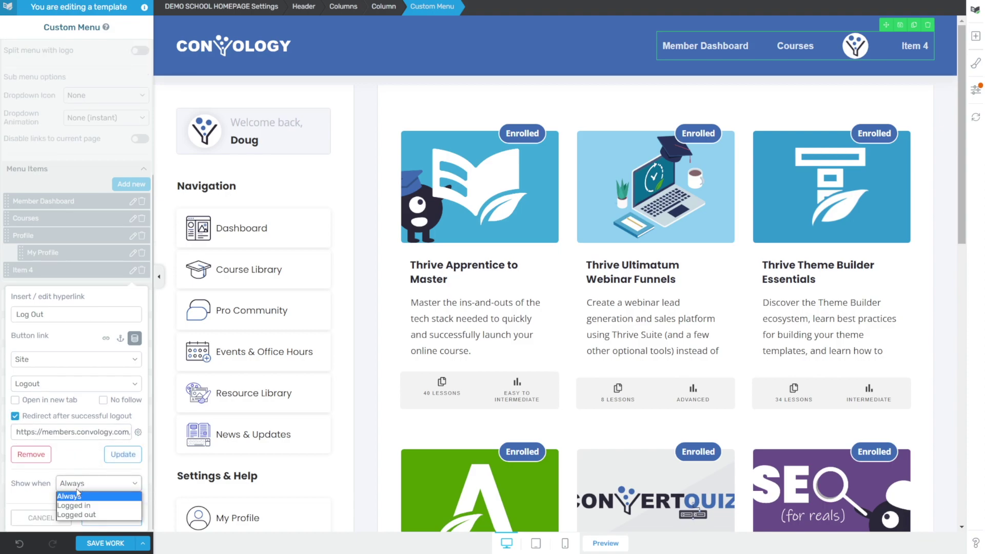
{"action": "left_click", "coordinate": [77, 506]}
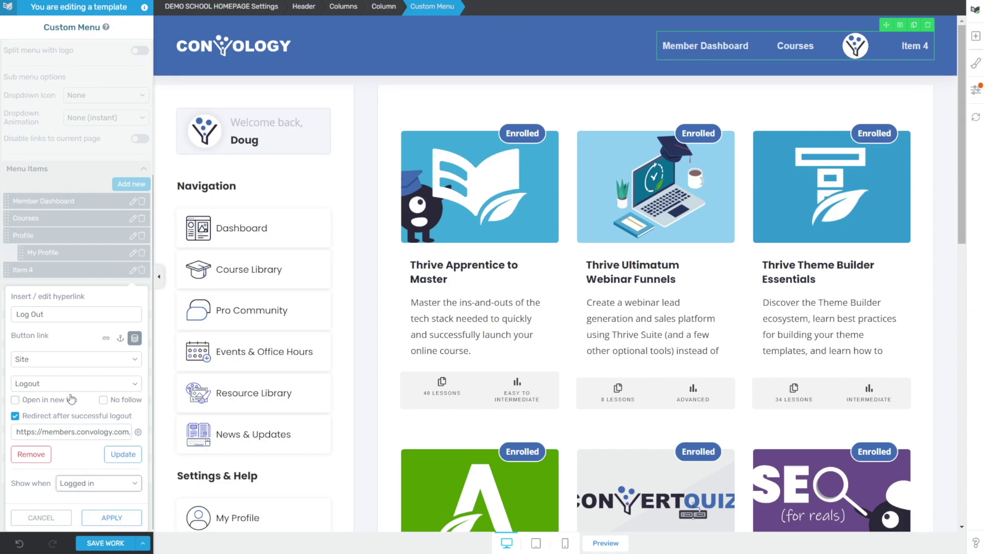
{"action": "key", "text": "Return"}
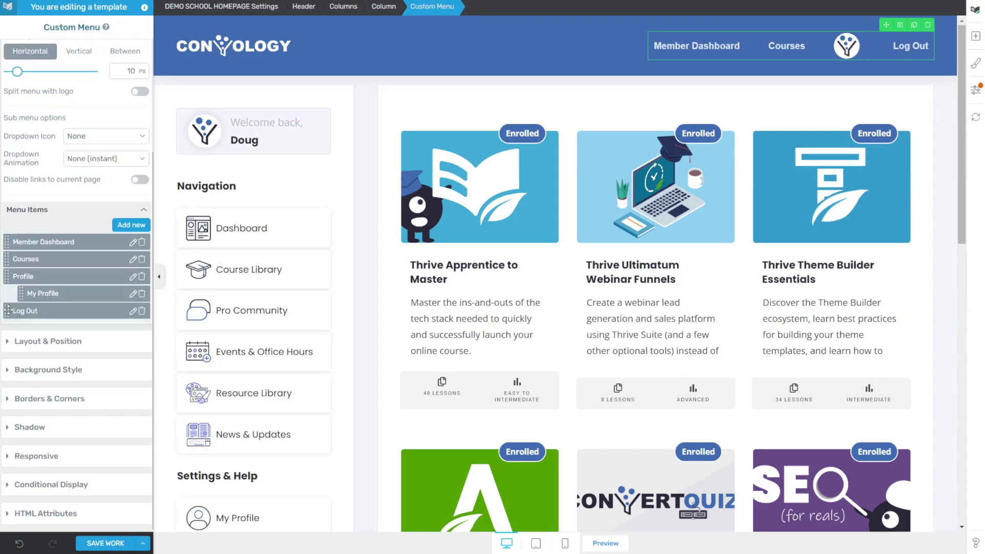
{"action": "left_click_drag", "start_coordinate": [8, 310], "coordinate": [22, 311]}
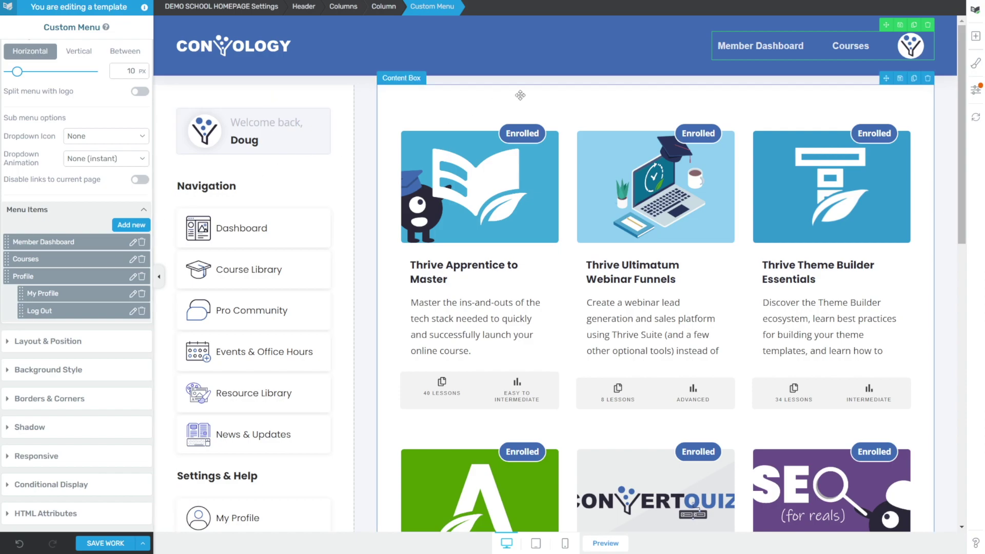
{"action": "mouse_move", "coordinate": [911, 51]}
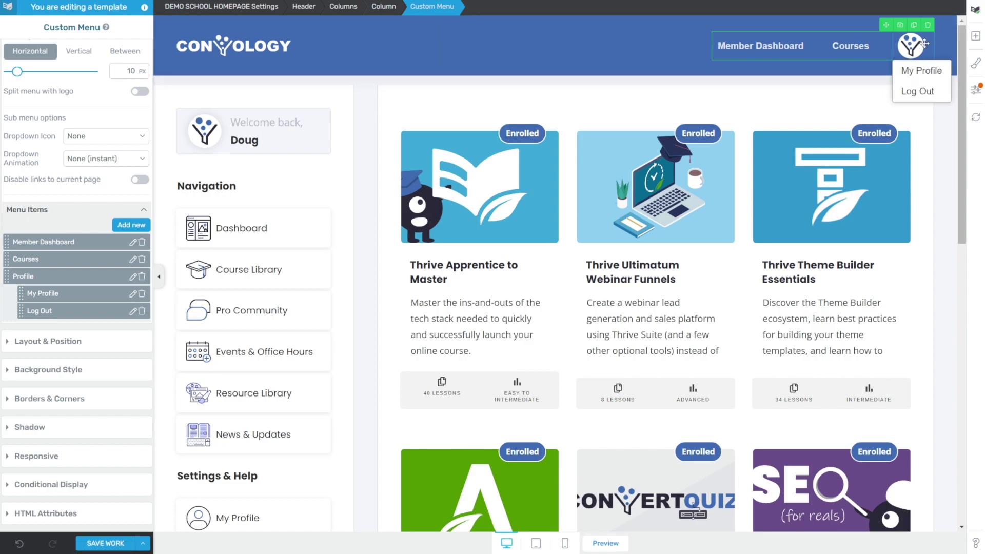
- Set the My Profile and Log Out dropdown items' background to Steel Blue #4776bb from My Colors
{"action": "left_click", "coordinate": [928, 71]}
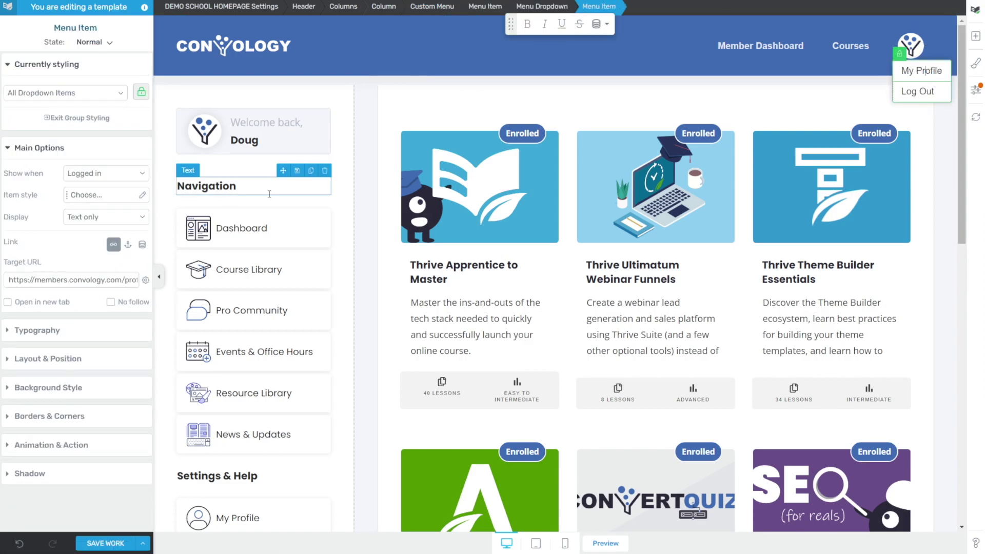
{"action": "left_click", "coordinate": [35, 389]}
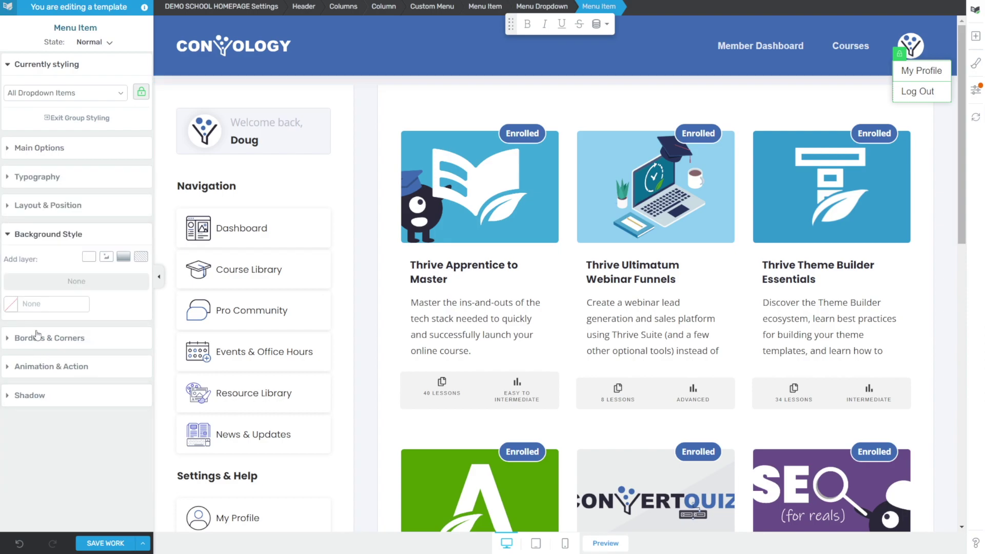
{"action": "left_click", "coordinate": [14, 307]}
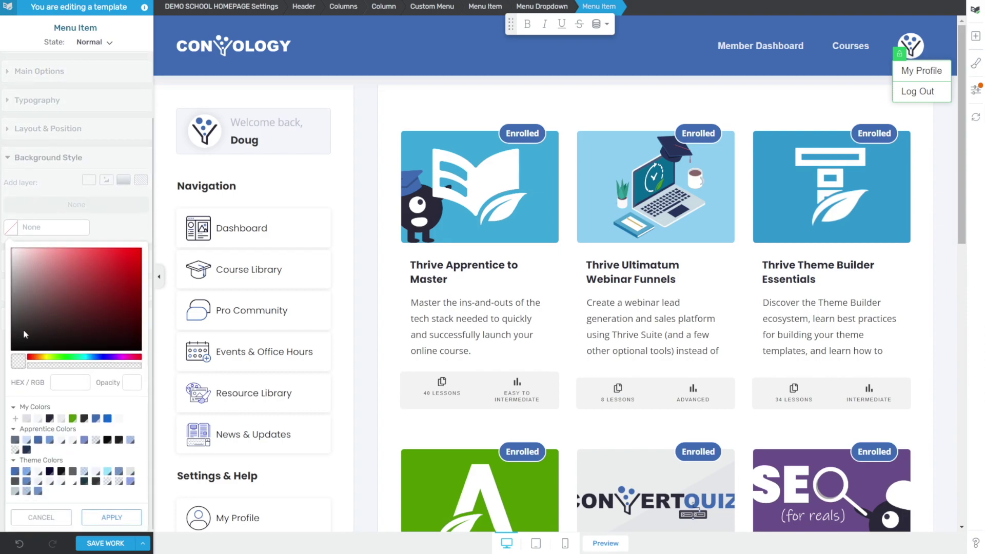
{"action": "left_click", "coordinate": [96, 419]}
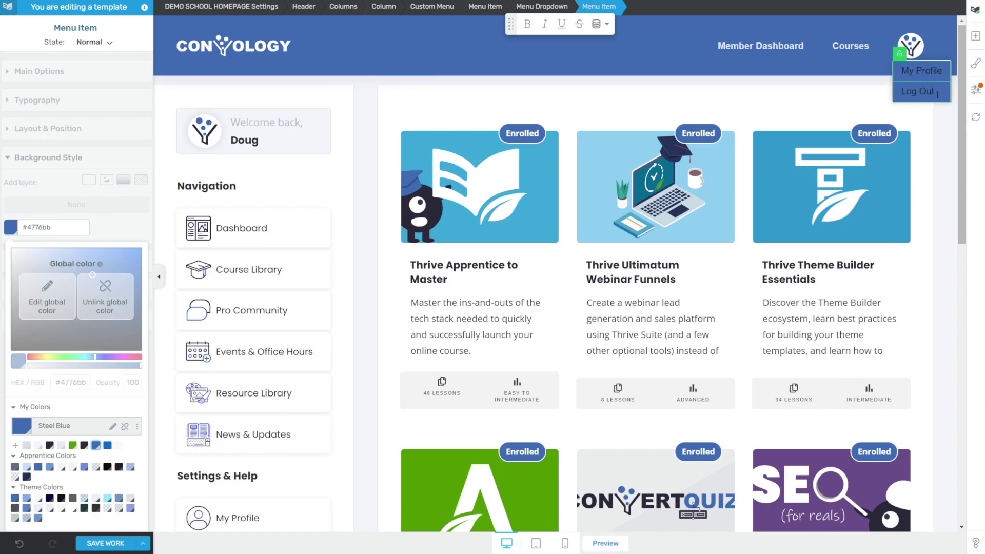